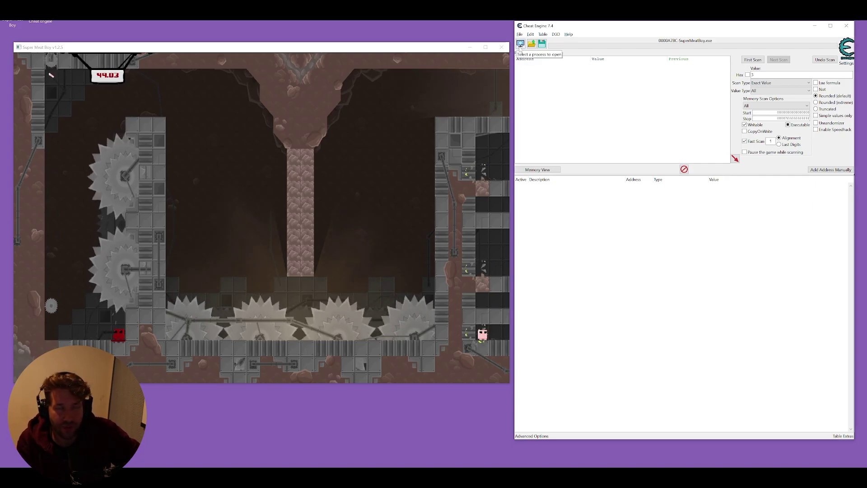
Attach to the Super Meat Boy v1.2.5 process and run a first scan for an unknown initial value of all types
left_click(520, 45)
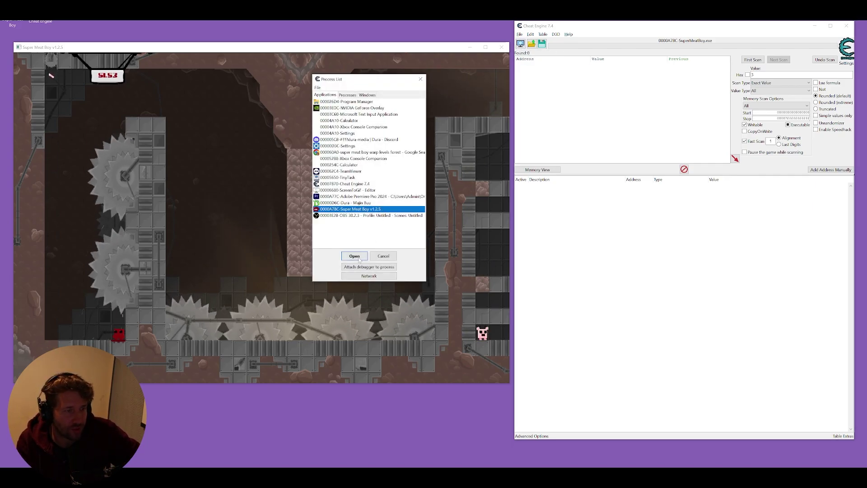
left_click(354, 256)
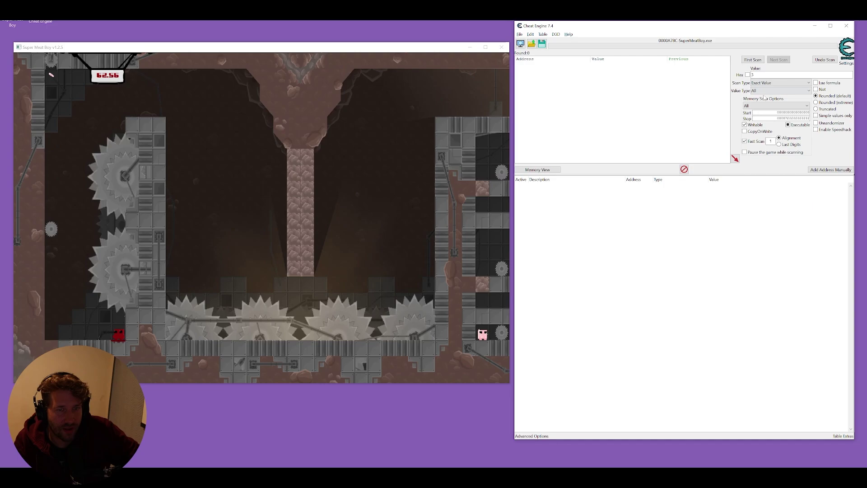
left_click(759, 91)
left_click(759, 91)
left_click(758, 84)
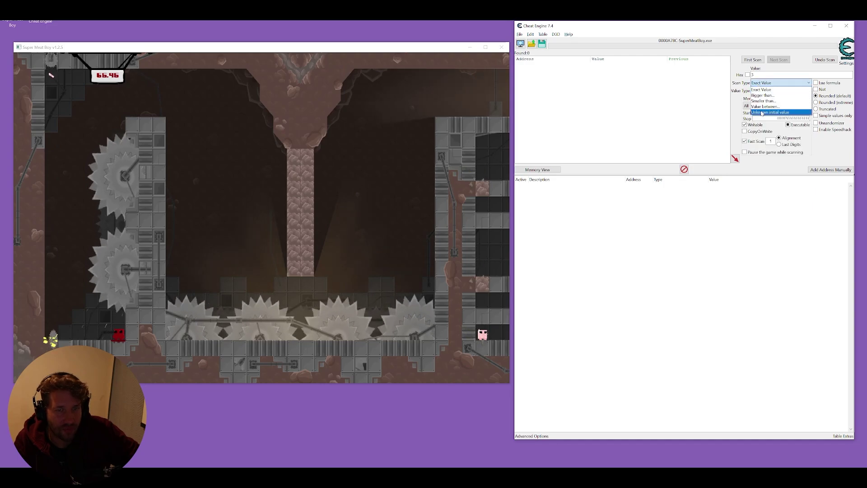
left_click(770, 112)
left_click(757, 60)
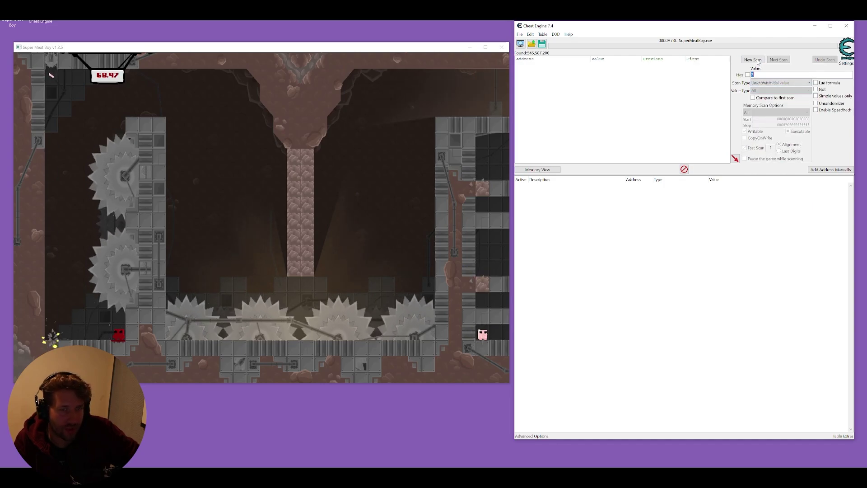
Narrow the scan results by repeatedly scanning for increased values while the level timer runs
left_click(780, 83)
left_click(767, 111)
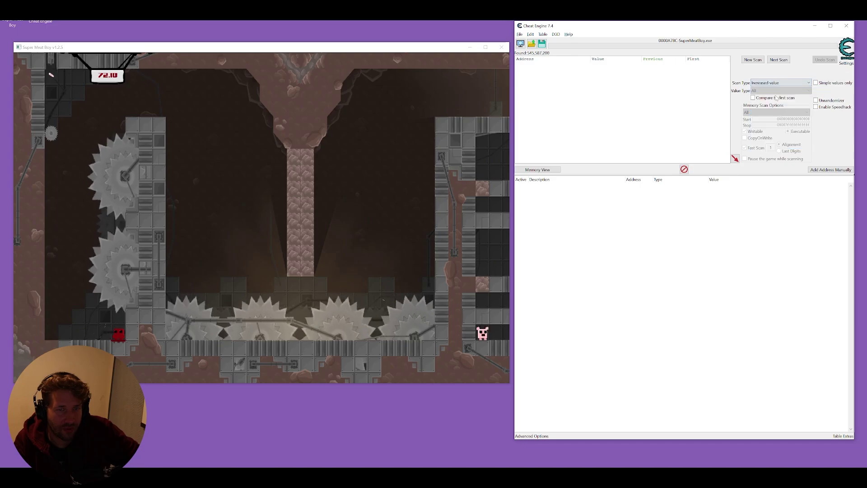
left_click(777, 60)
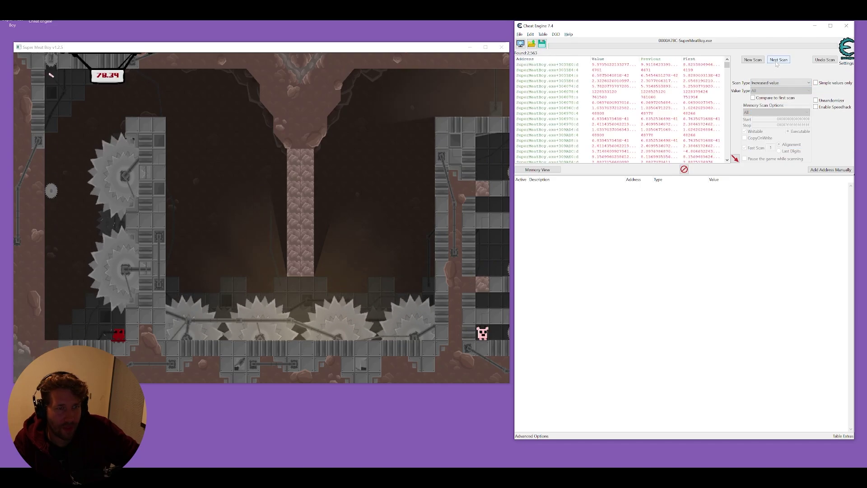
left_click(777, 60)
Restart the level timer by dying in the game, and filter the results for decreased values
left_click(397, 174)
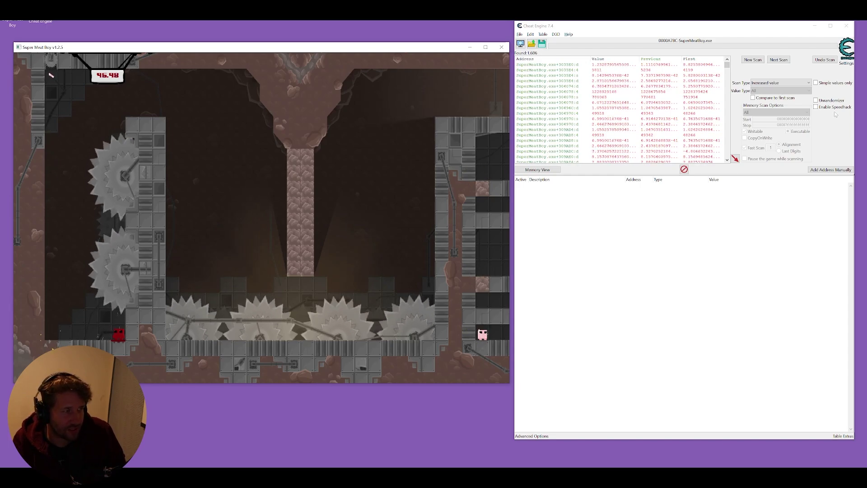
left_click(783, 82)
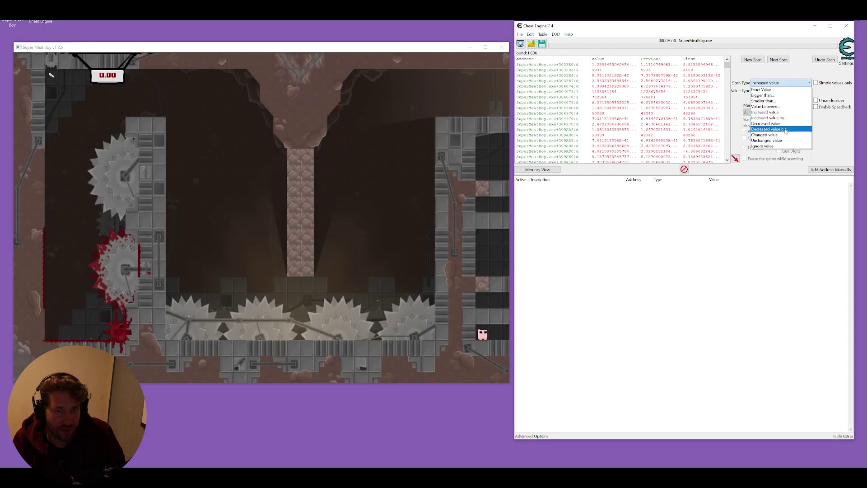
left_click(780, 123)
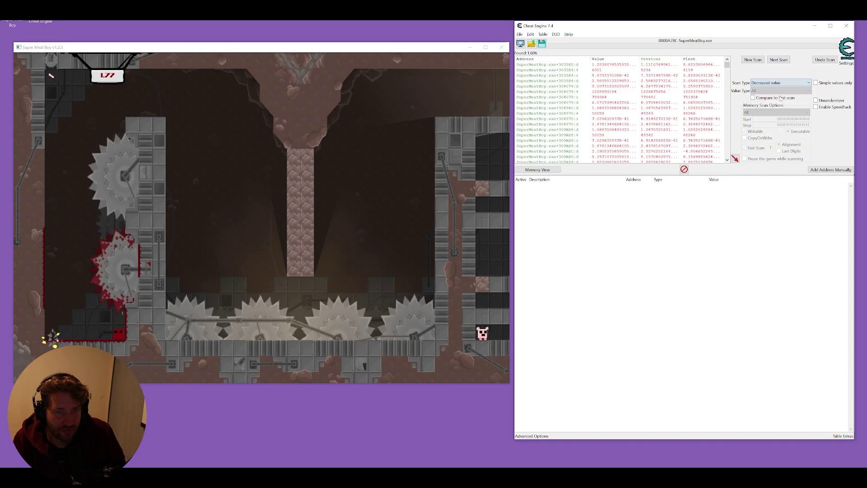
left_click(778, 60)
Filter the results for increased values again after the timer's restart
left_click(780, 82)
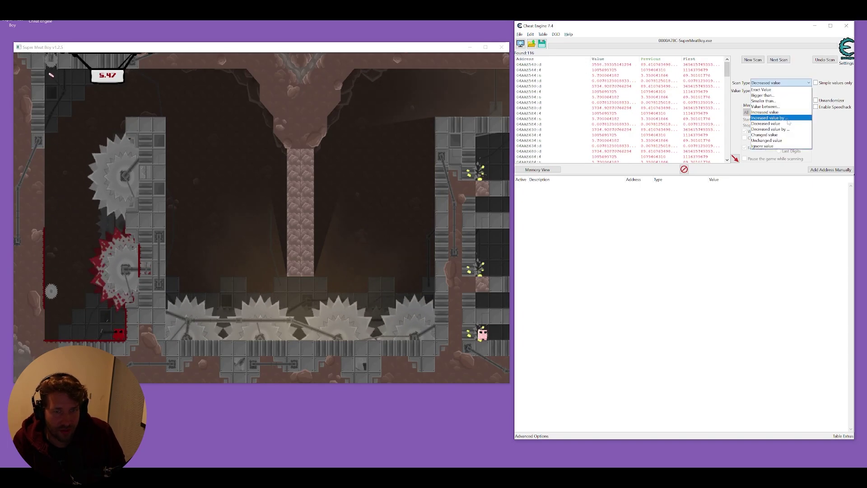
left_click(768, 112)
left_click(778, 60)
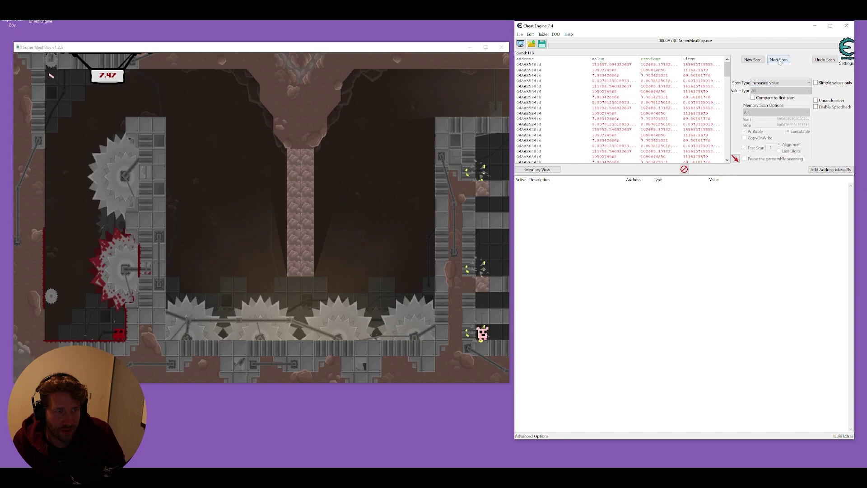
Pause the game, rescan for increased values, and filter the results for unchanged values
left_click(354, 163)
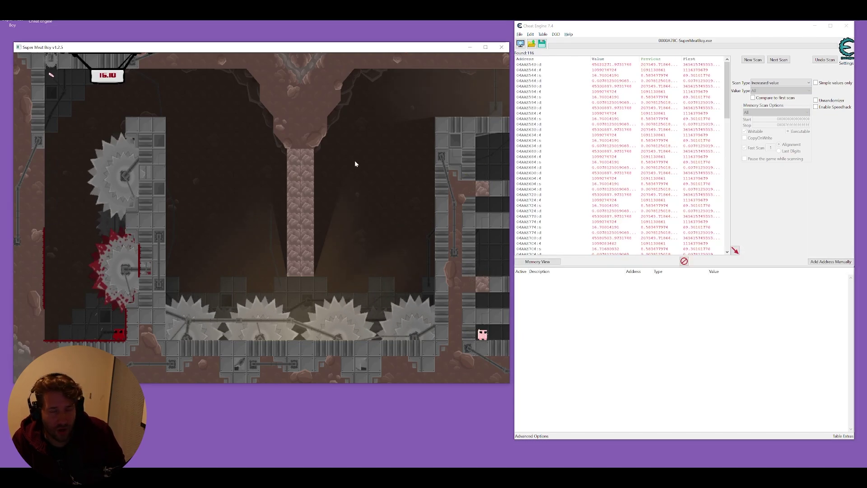
key("Escape")
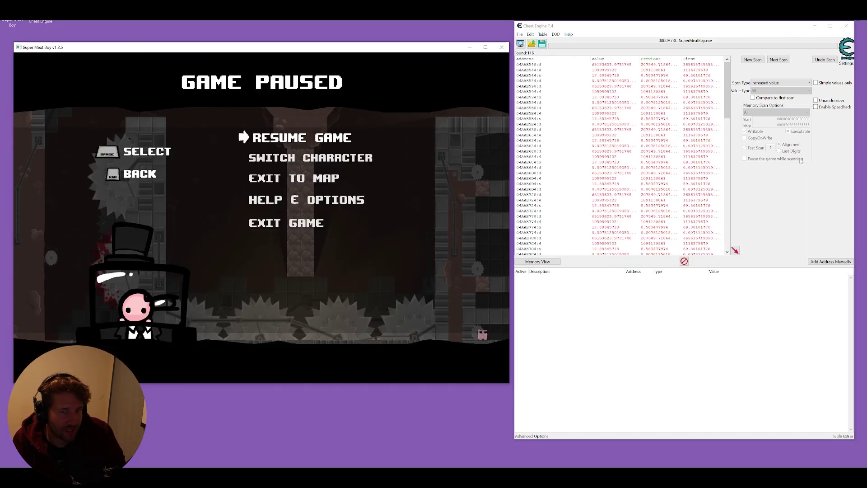
left_click(778, 60)
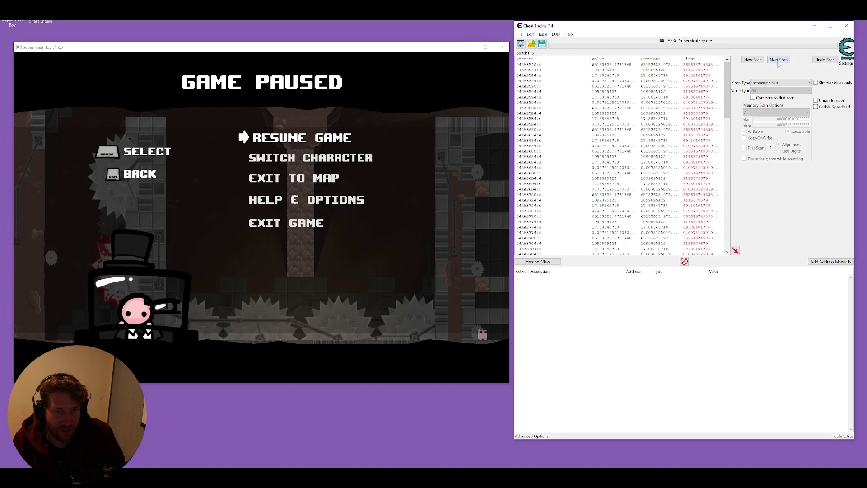
left_click(780, 83)
left_click(769, 140)
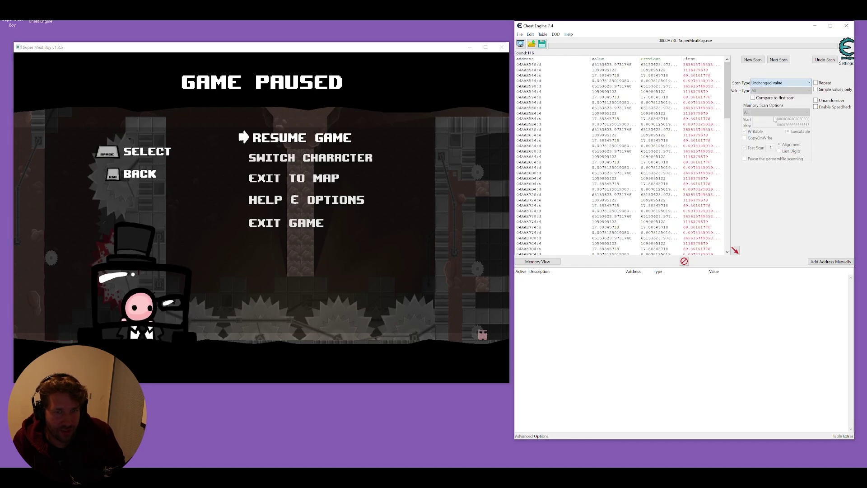
left_click(779, 61)
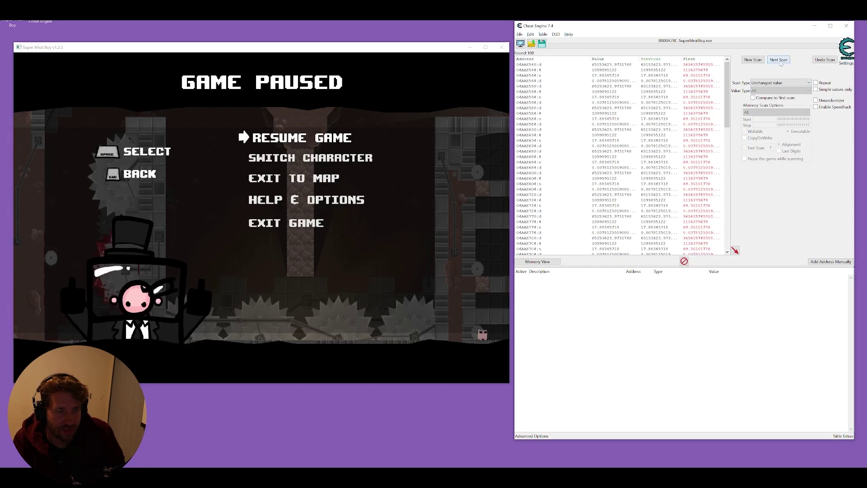
Resume the game and add the float results that count along with the level timer to the address list
mouse_move(680, 268)
left_mouse_down()
mouse_move(680, 300)
mouse_move(680, 258)
left_mouse_up()
left_click(451, 47)
key("space")
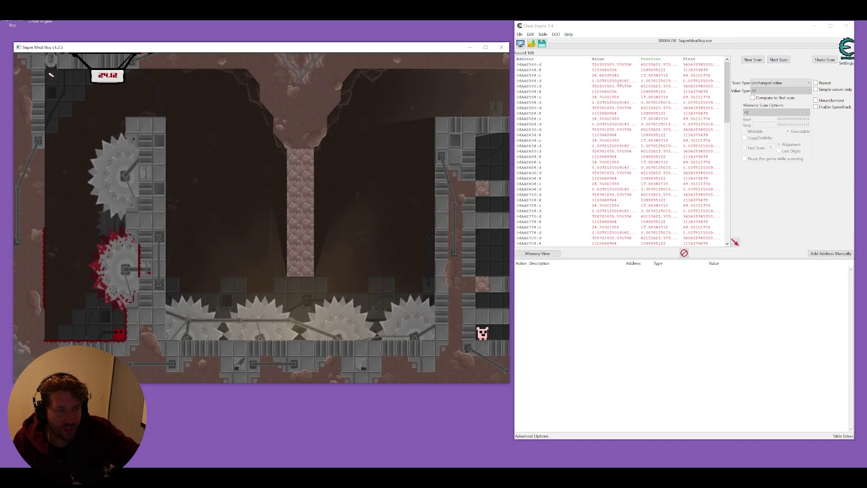
left_click(605, 75)
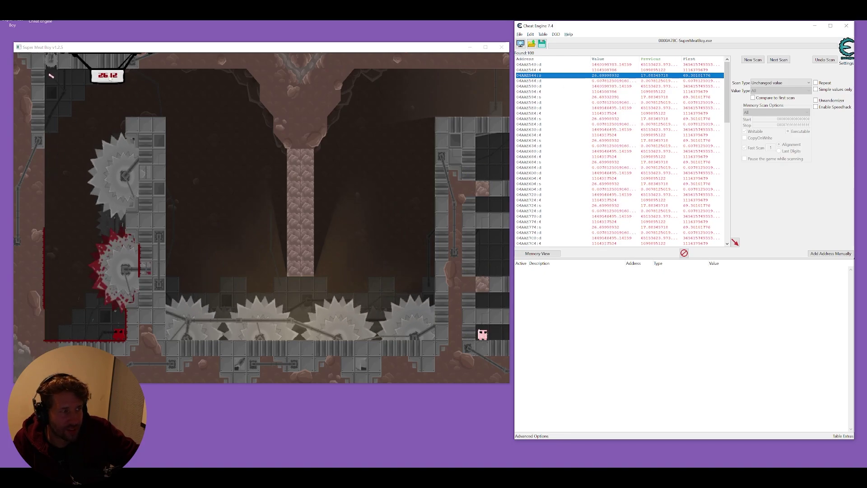
double_click(607, 75)
double_click(605, 97)
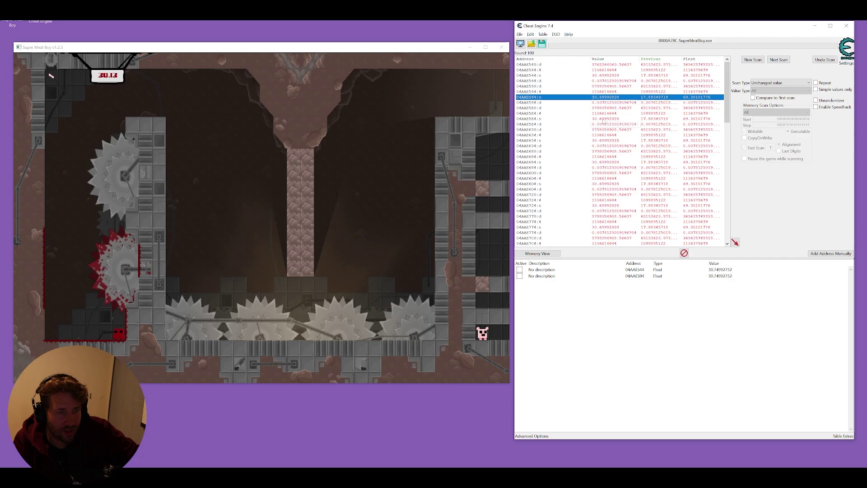
double_click(605, 118)
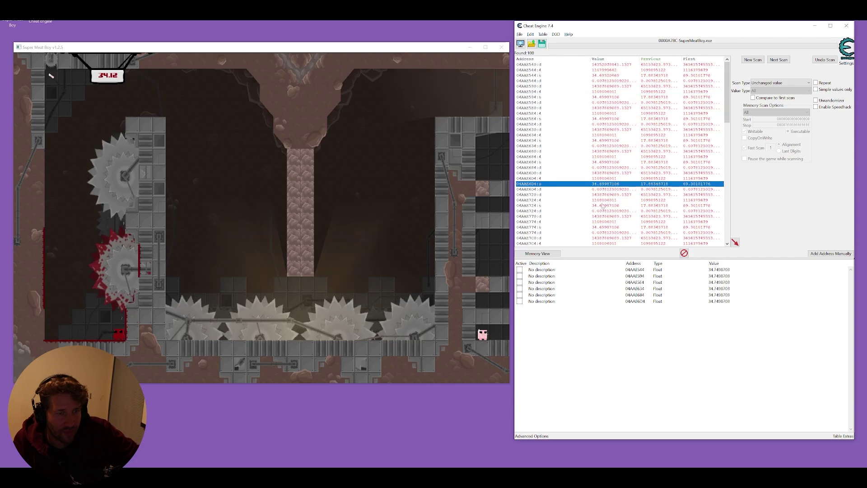
double_click(601, 205)
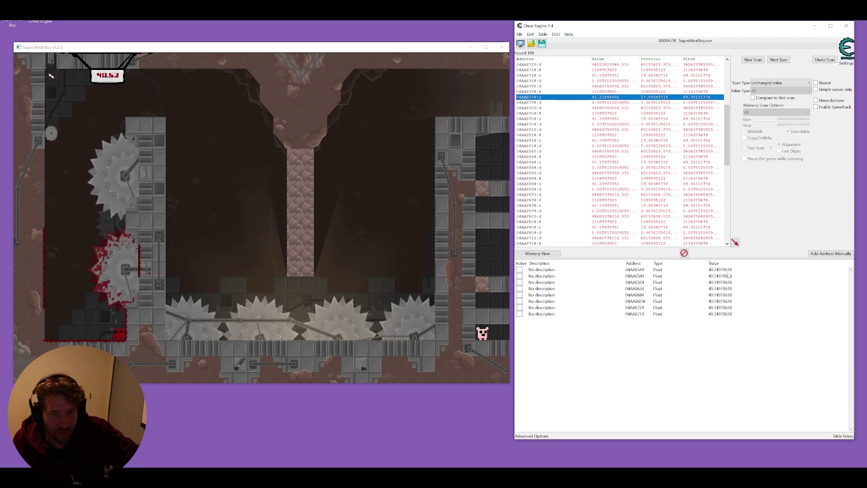
Test the listed timer candidates by freezing them one after another, and add further matching float results to the address list
left_click(728, 271)
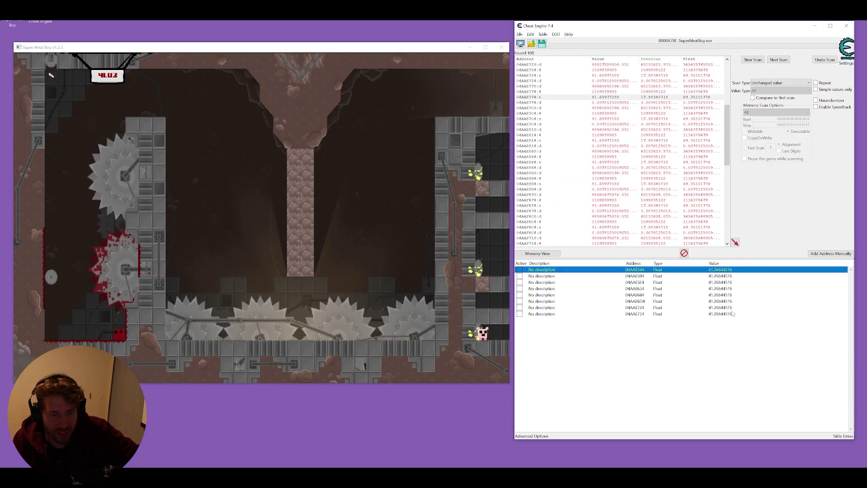
left_click(520, 276)
left_click(520, 288)
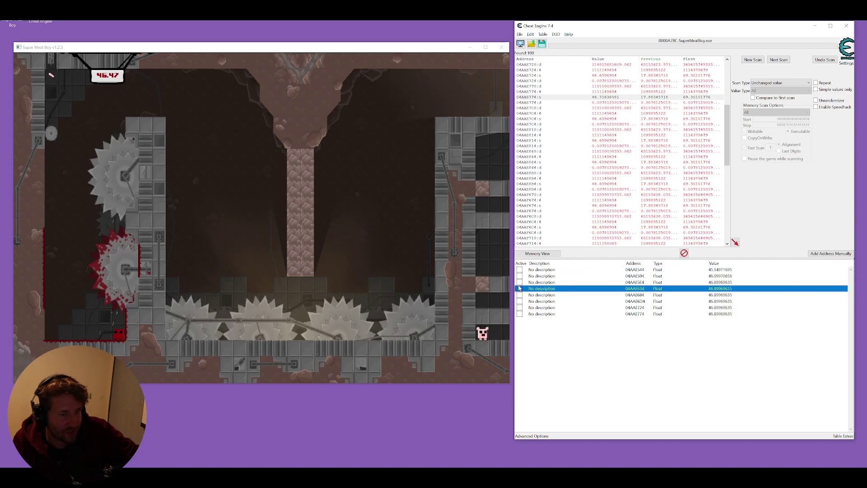
left_click(520, 295)
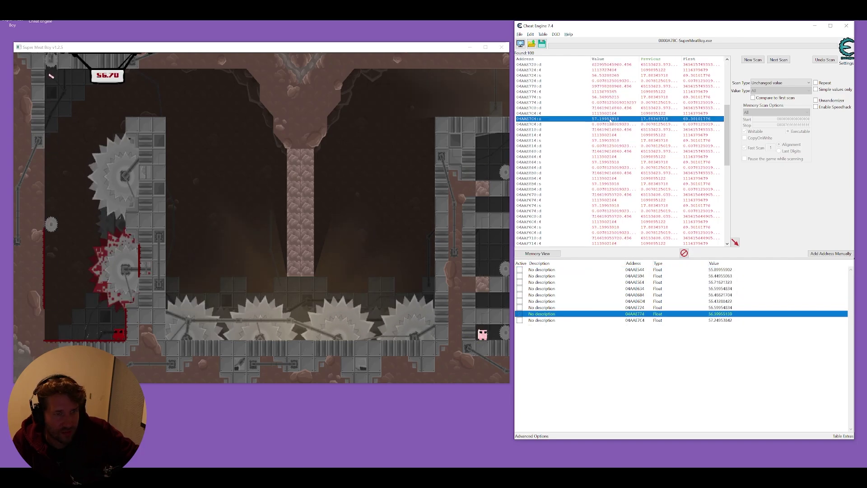
double_click(608, 141)
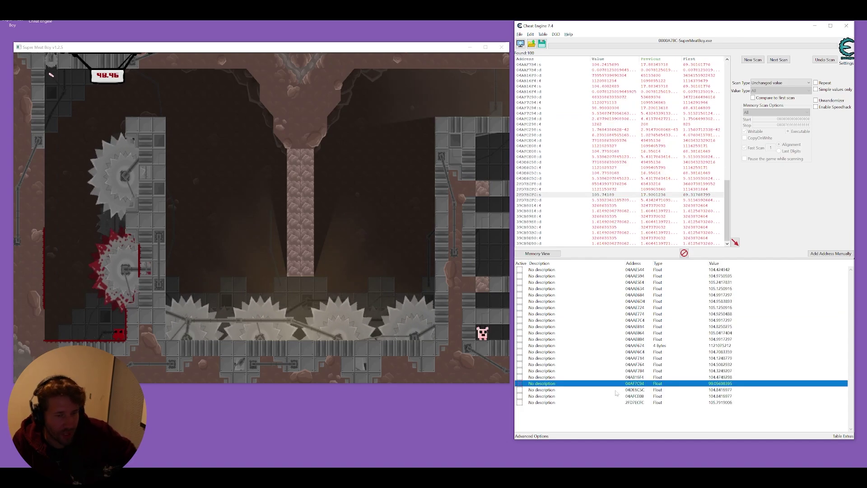
Delete the remaining false candidates from the address list, keeping only the float at 04AF7C94
left_click(584, 377)
key("Down")
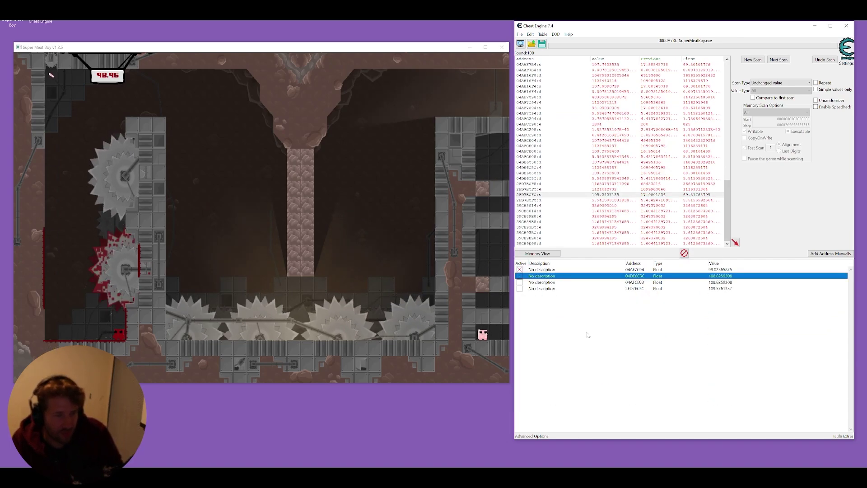
key("shift+Down")
key("shift+Down")
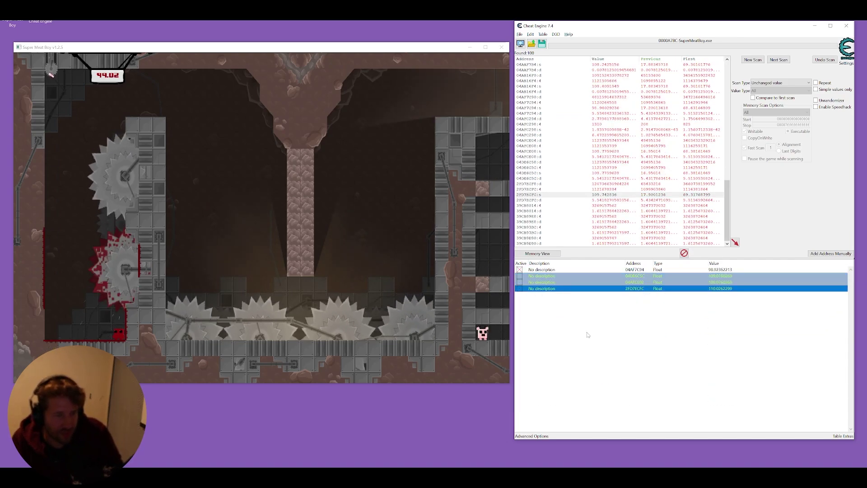
key("Delete")
key("Return")
Change the description of the remaining address to Timer
double_click(549, 270)
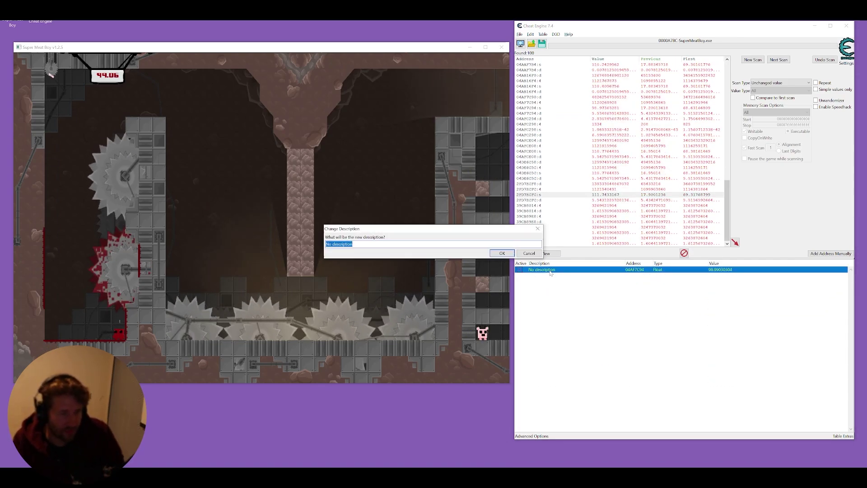
type("Timer")
key("Return")
left_click(546, 288)
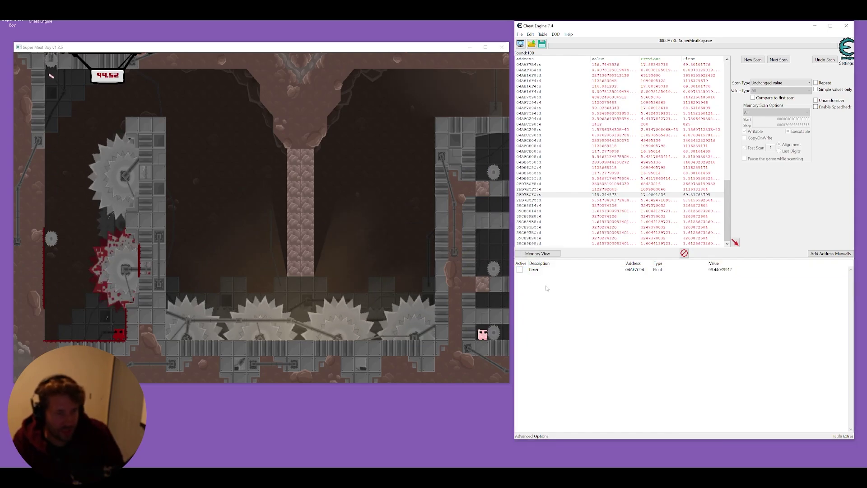
Find out what writes to the Timer address, attaching the debugger to the game process
left_click(546, 270)
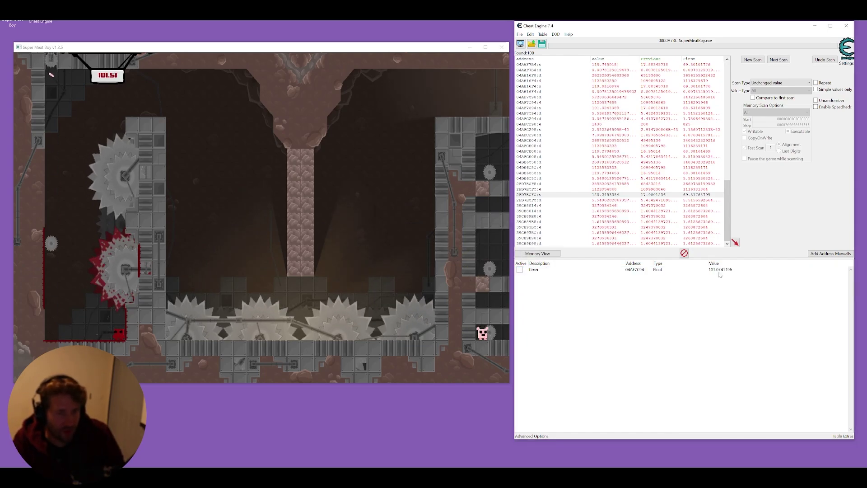
right_click(573, 270)
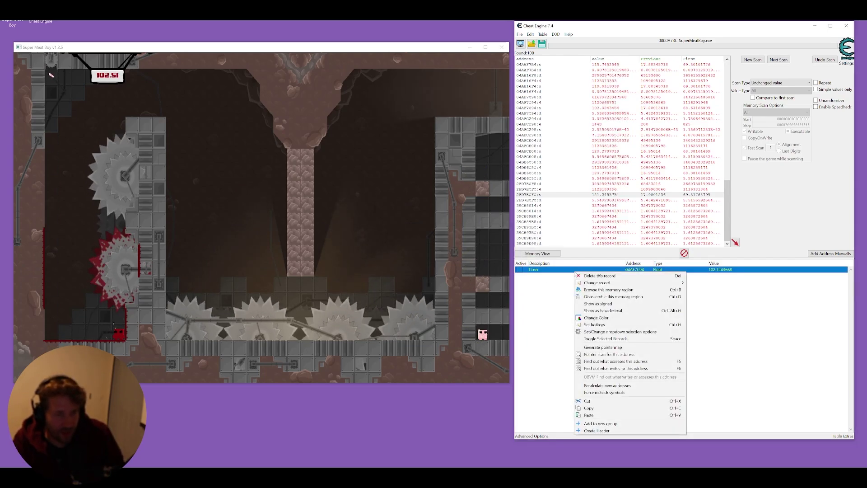
left_click(631, 368)
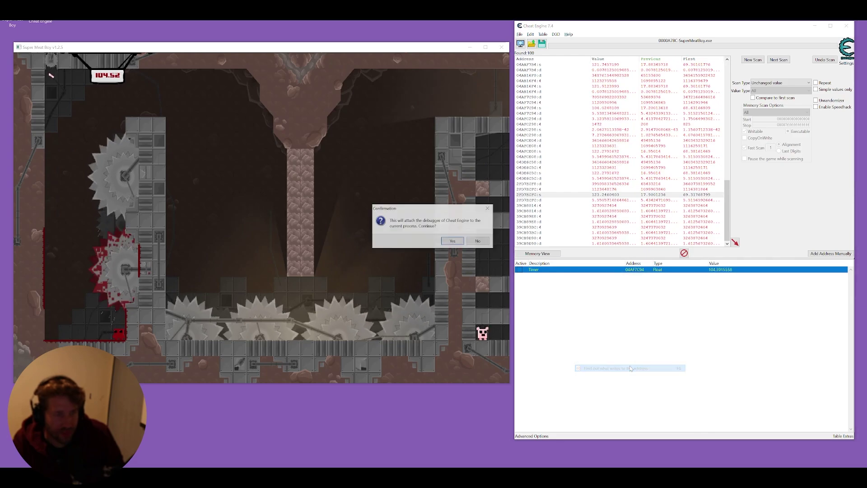
left_click(452, 240)
Replace the fstp instruction that writes to the Timer address with code that does nothing, keeping the suggested code name
left_click(448, 53)
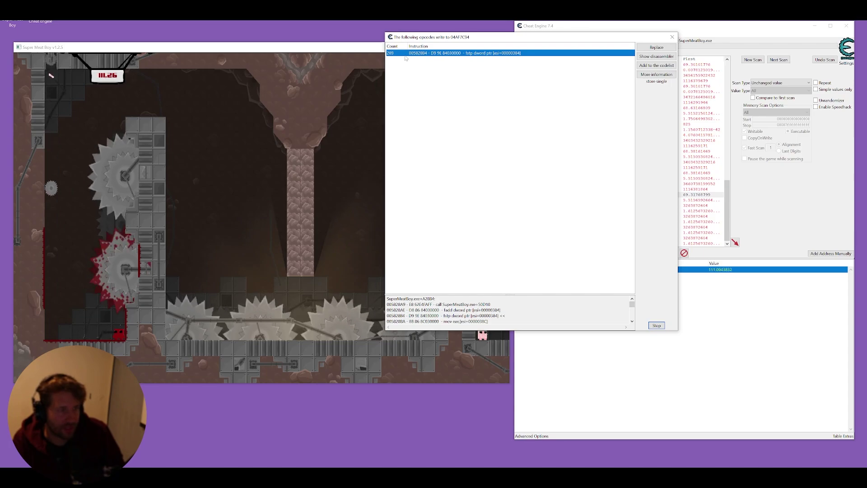
right_click(487, 54)
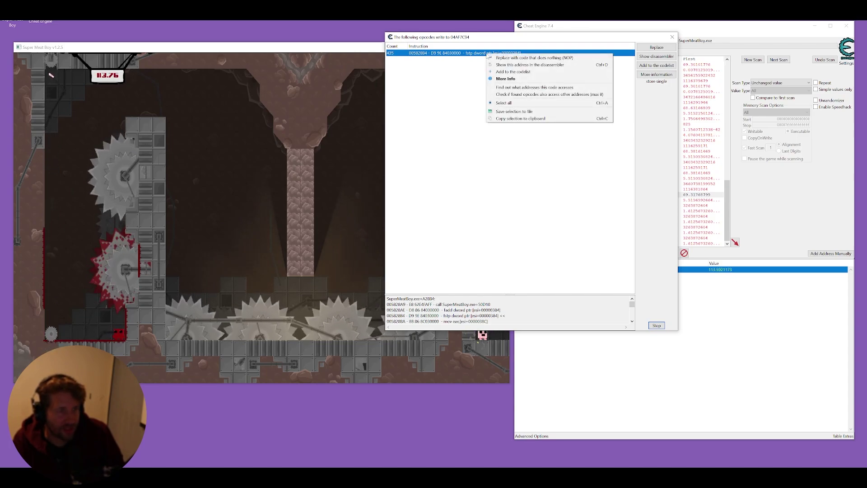
left_click(510, 58)
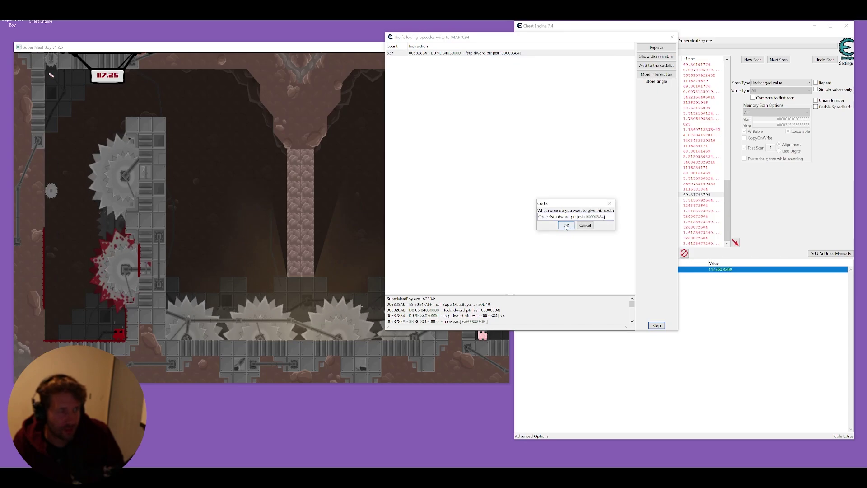
left_click(567, 225)
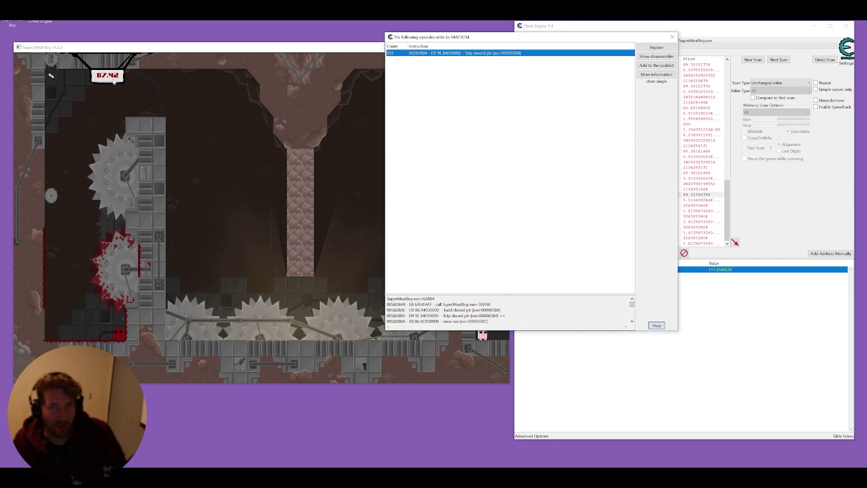
left_click(671, 37)
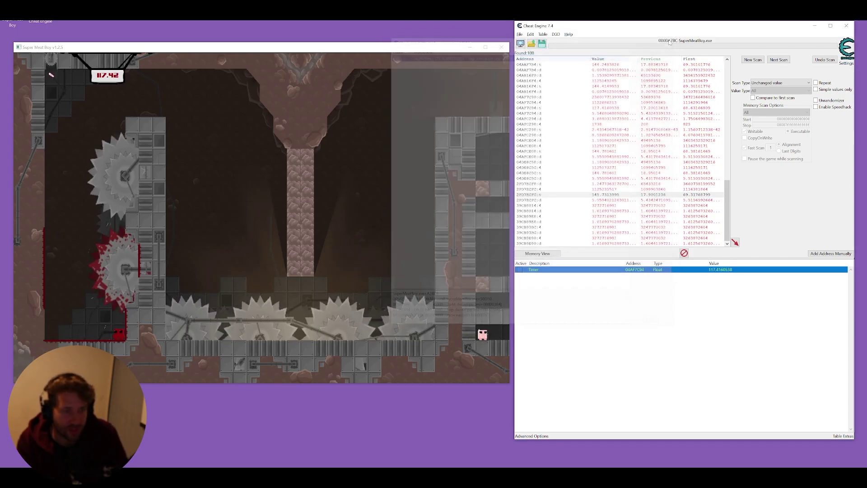
Open the code list from the advanced options and move its window over the upper part of the game
left_click(549, 358)
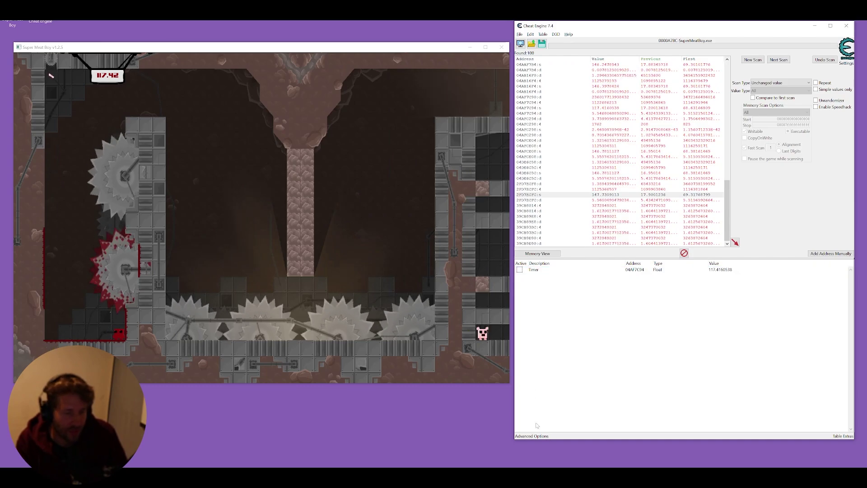
left_click(532, 436)
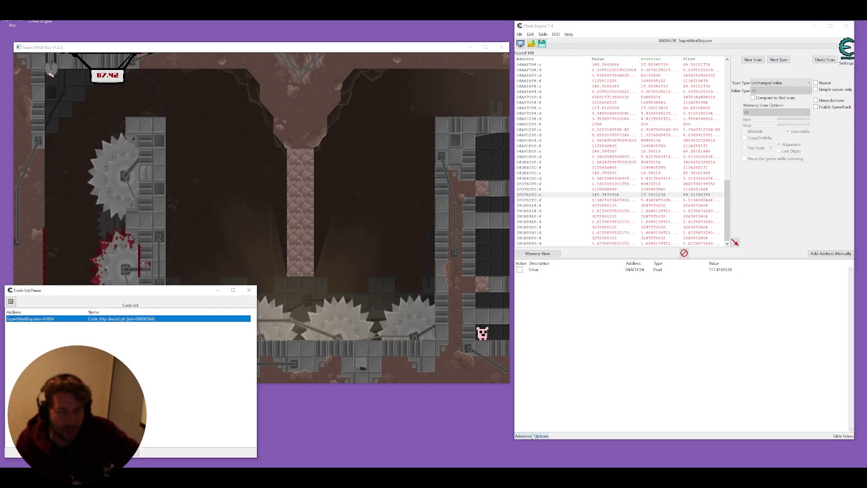
left_click_drag(152, 295, 401, 70)
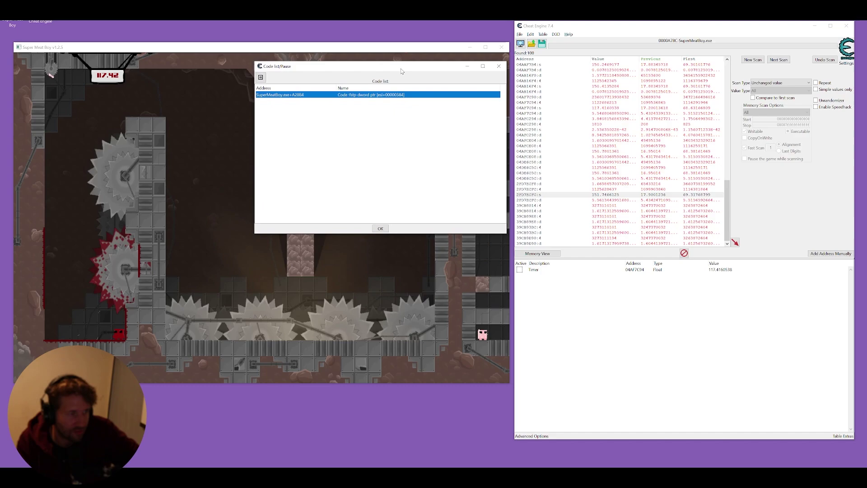
left_click(374, 109)
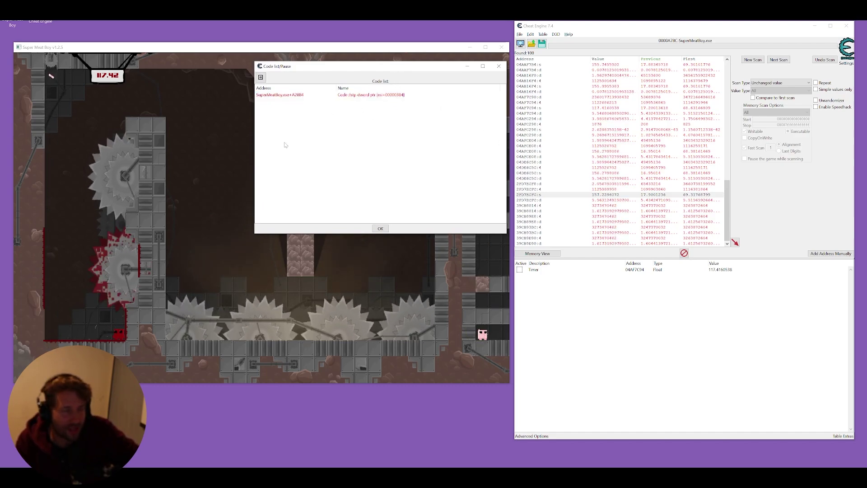
Restore the original code of the fstp entry in the code list
left_click(389, 96)
left_click(388, 102)
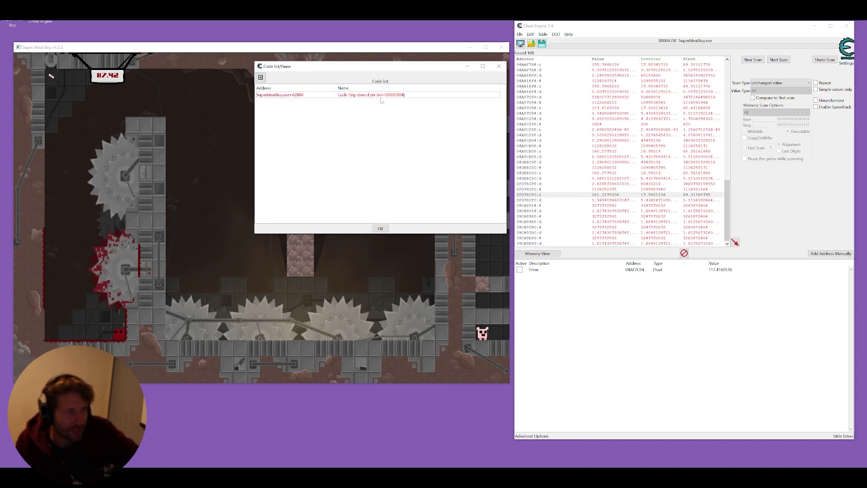
left_click(382, 96)
left_click(383, 102)
left_click(384, 96)
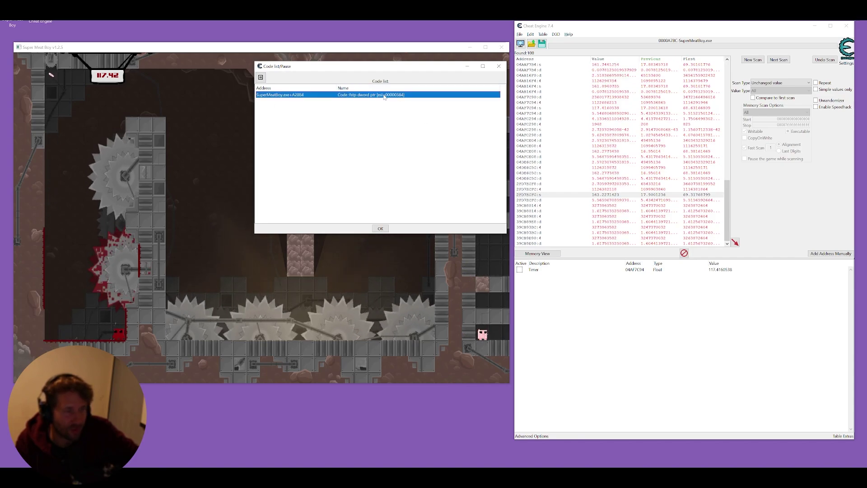
left_click(383, 96)
right_click(376, 95)
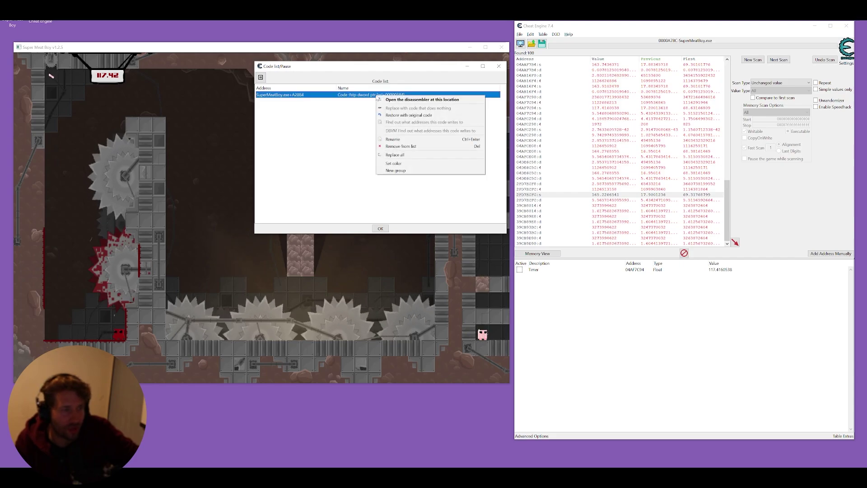
left_click(396, 115)
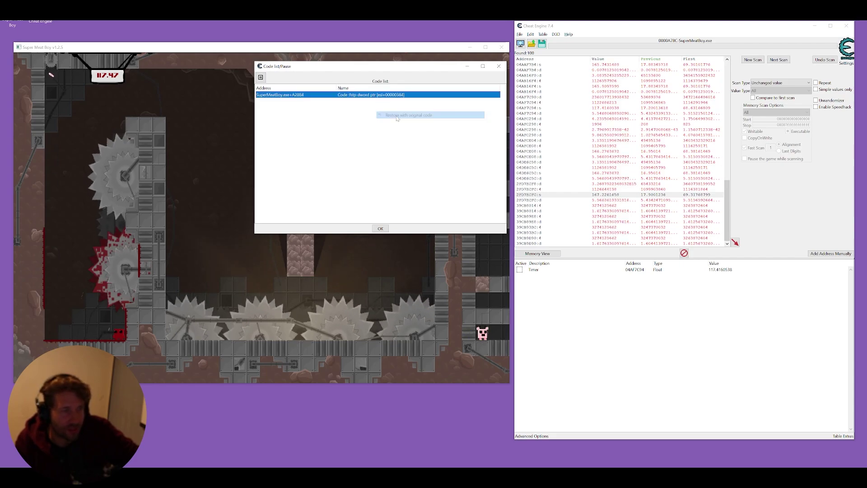
left_click(373, 125)
left_click_drag(380, 68, 379, 62)
left_click(379, 90)
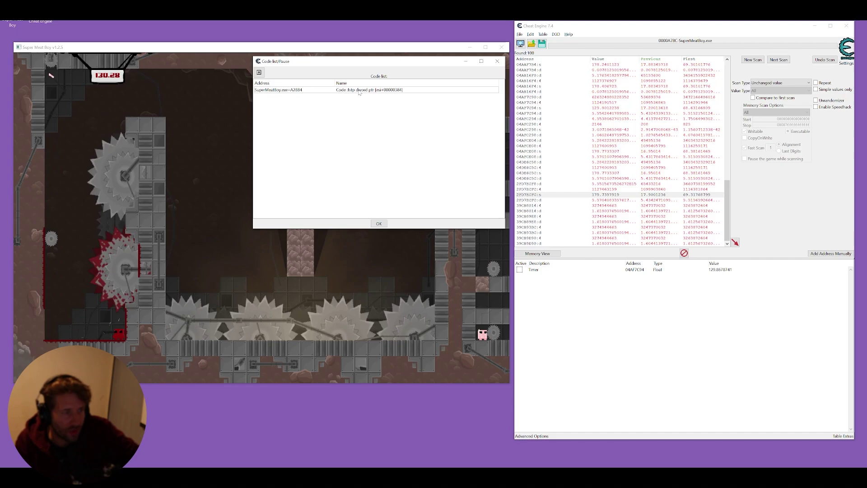
Open the disassembler at the fstp entry and generate an AOB injection script there with the symbol name INJECT
right_click(358, 90)
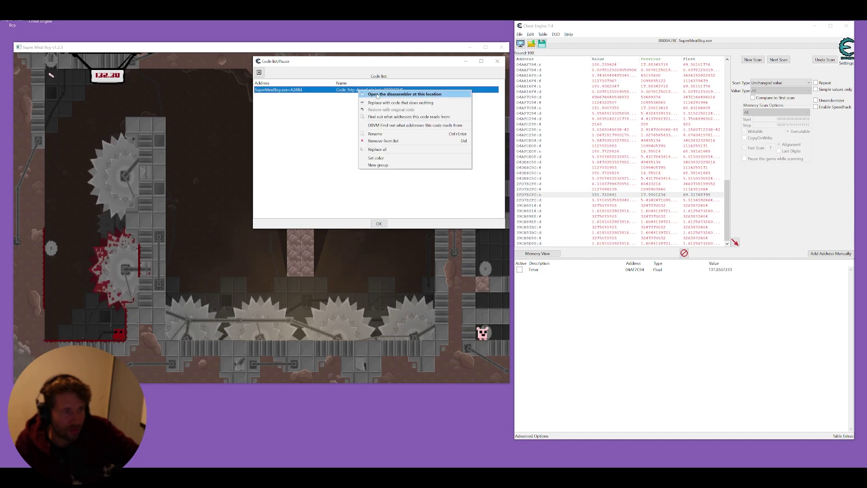
left_click(376, 94)
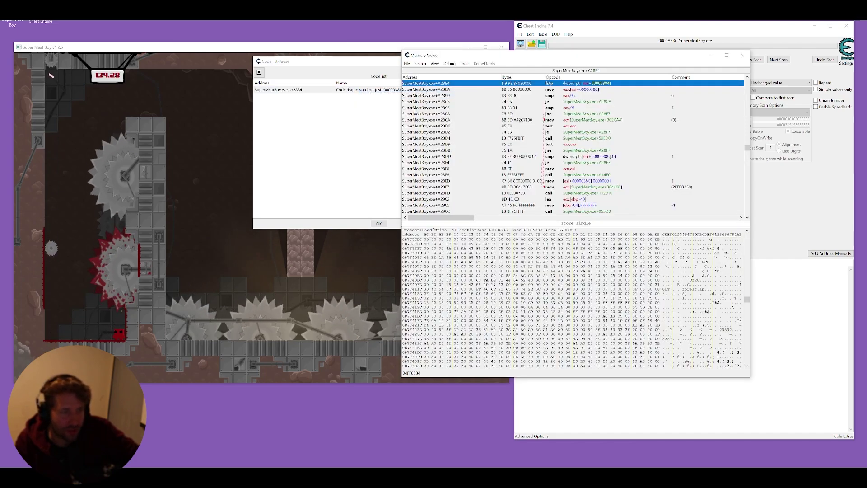
left_click(464, 64)
left_click(495, 216)
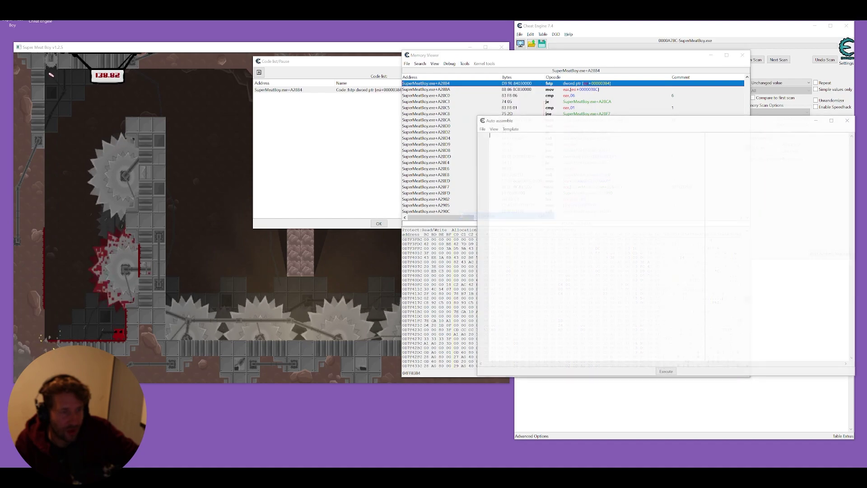
left_click(509, 128)
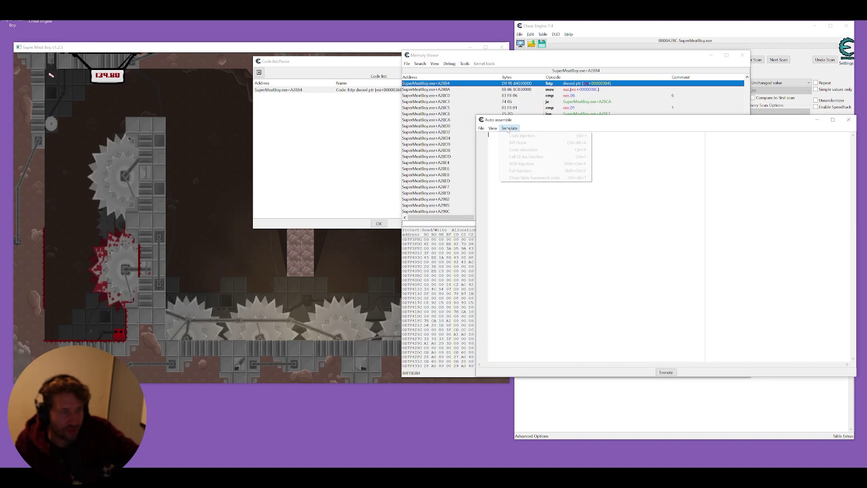
left_click(528, 165)
left_click(499, 252)
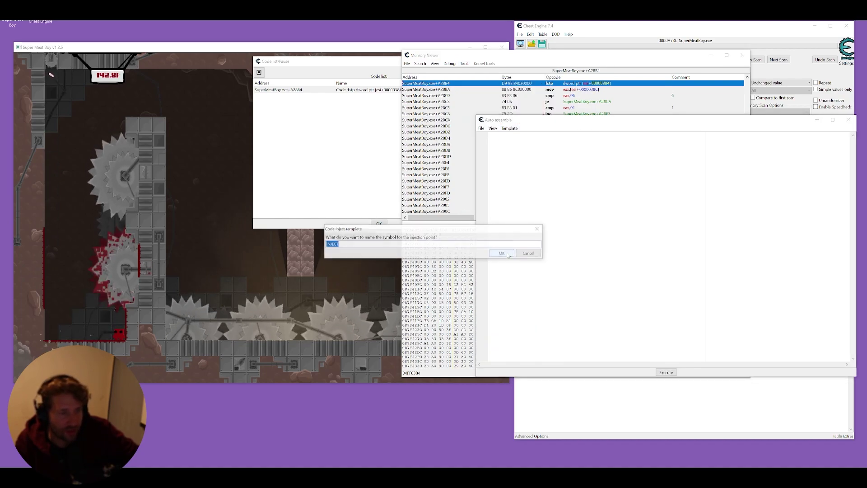
left_click(500, 252)
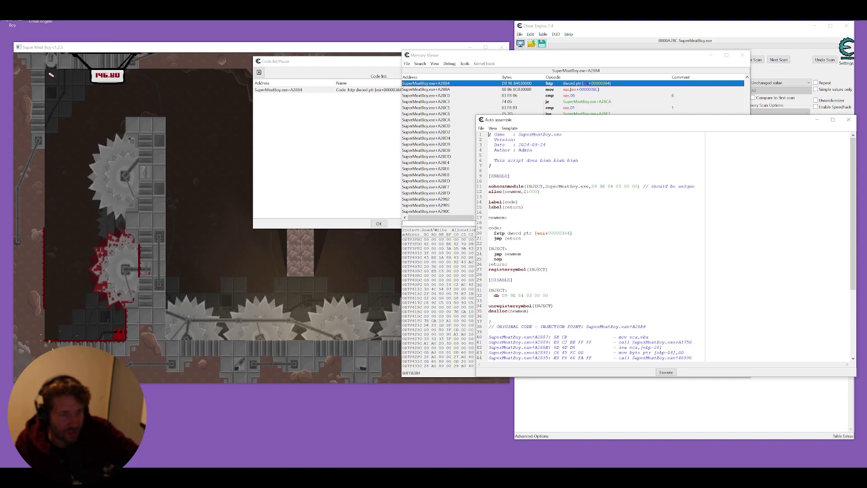
Replace the fstp line under the code label with nop and assign the script to the current cheat table
left_click_drag(494, 233, 565, 234)
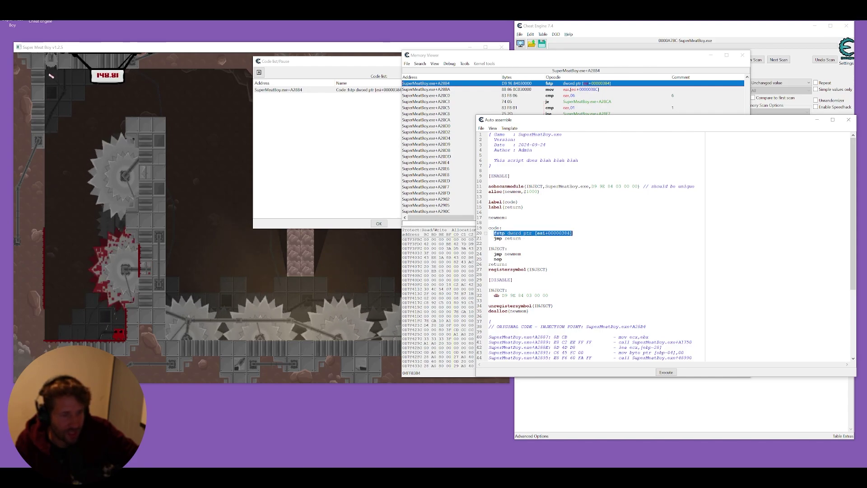
type("nop")
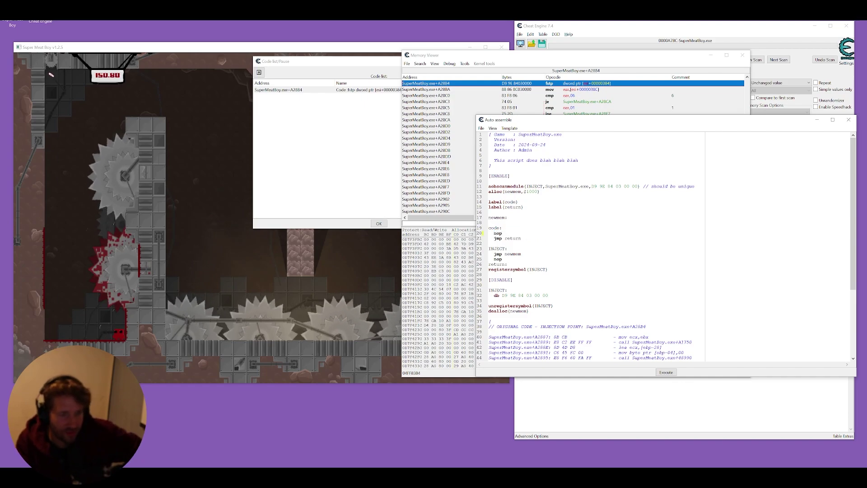
left_click(481, 129)
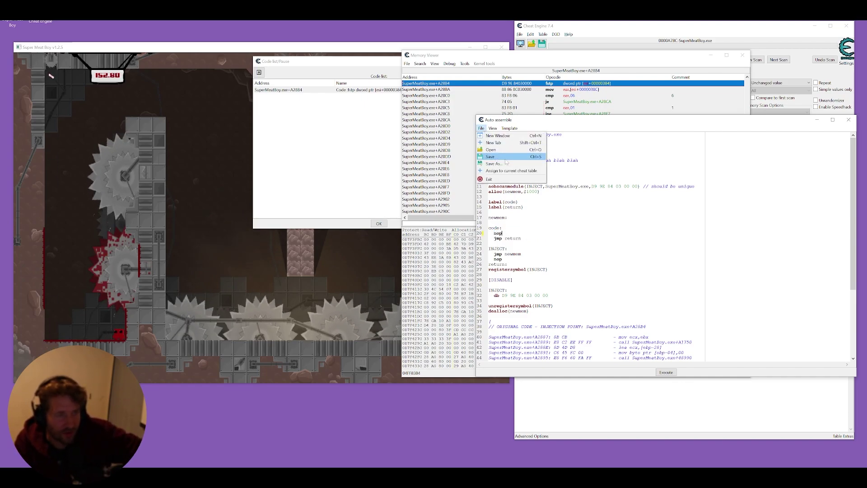
left_click(510, 171)
left_click(848, 119)
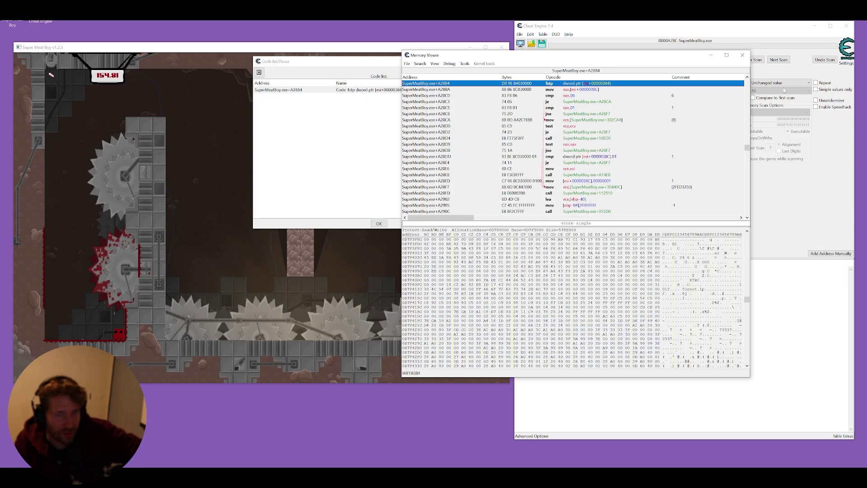
left_click(742, 55)
left_click(621, 289)
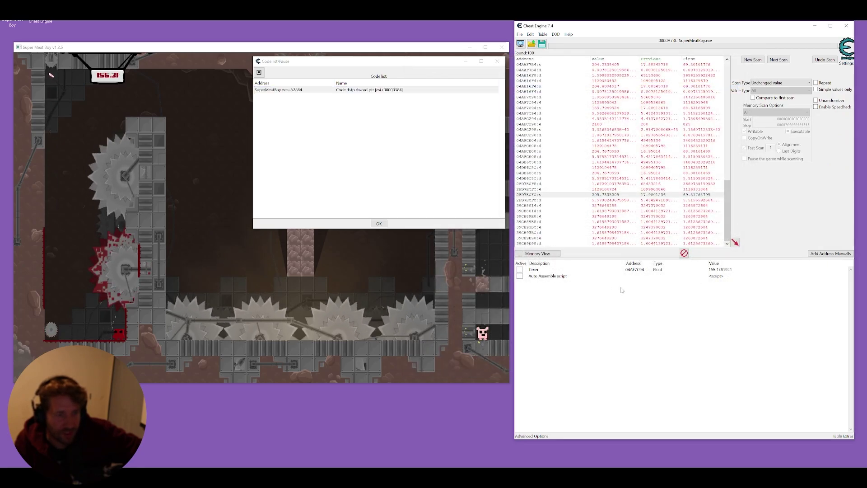
Rename the auto assemble script Disable Timer and nest the Timer address under it
double_click(547, 276)
type("Disable Timer")
key("Return")
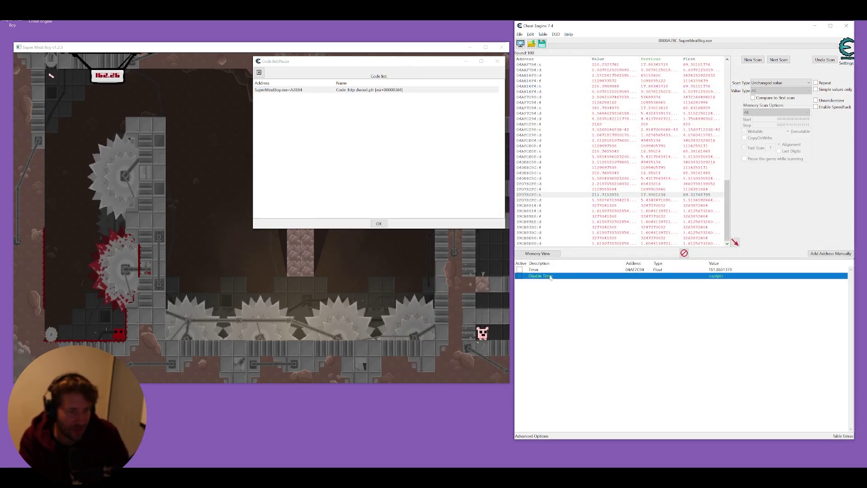
left_click(725, 270)
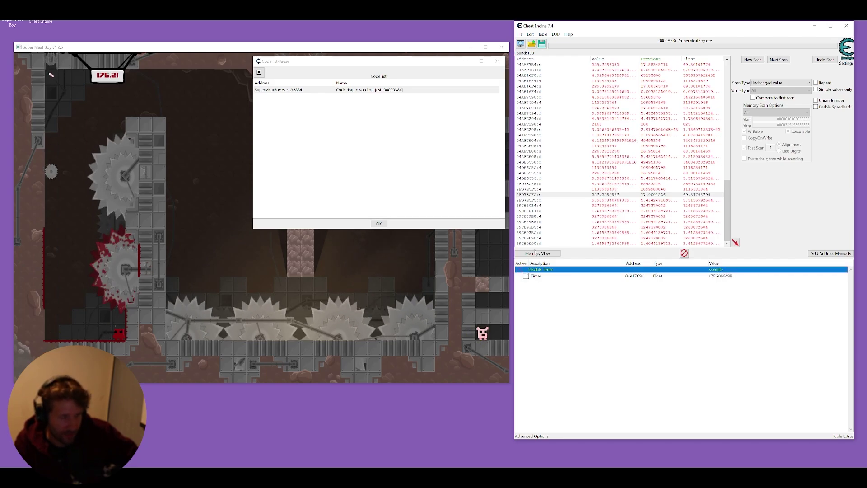
Activate the Disable Timer script and set the Timer value to 0
left_click(519, 270)
left_click(713, 276)
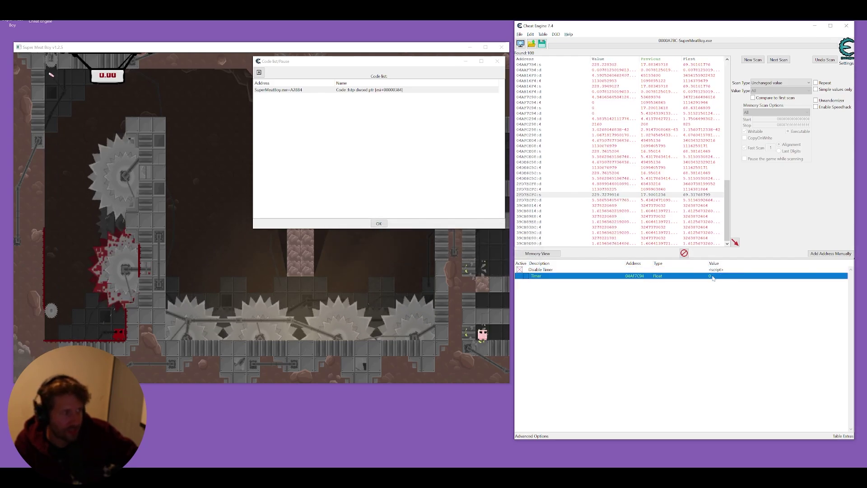
left_click(456, 232)
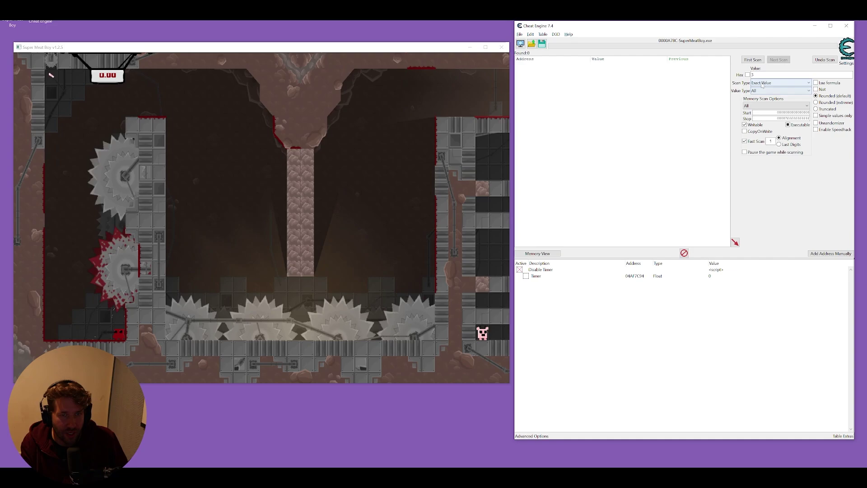
Run a first scan of the game's memory for an unknown initial value across all value types
left_click(762, 85)
left_click(767, 111)
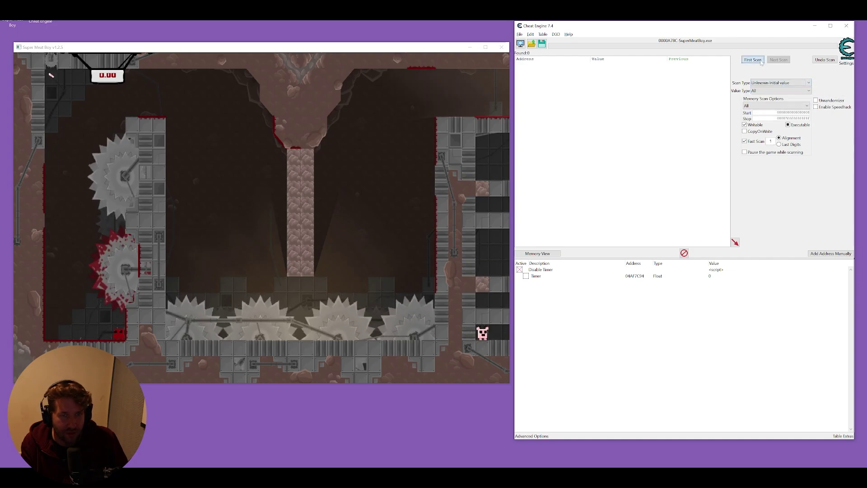
left_click(752, 60)
Move the character left in the game and narrow the results with a Decreased value scan
left_click(358, 209)
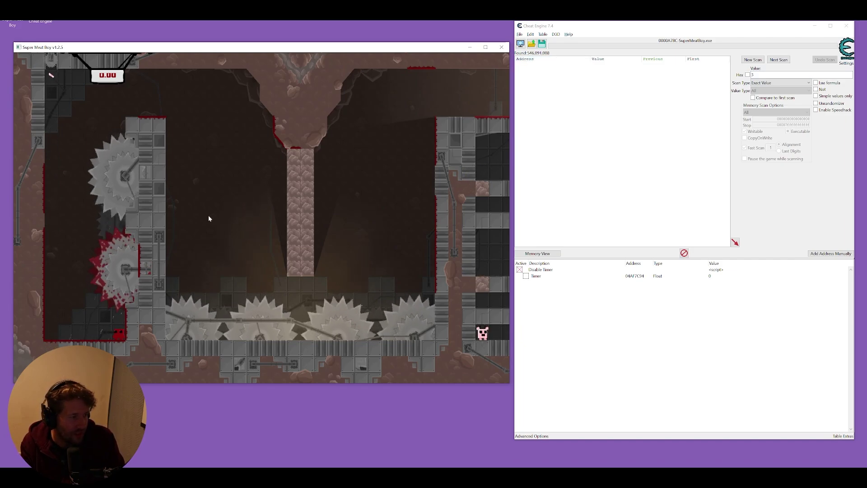
left_click(773, 87)
left_click(777, 119)
left_click(778, 60)
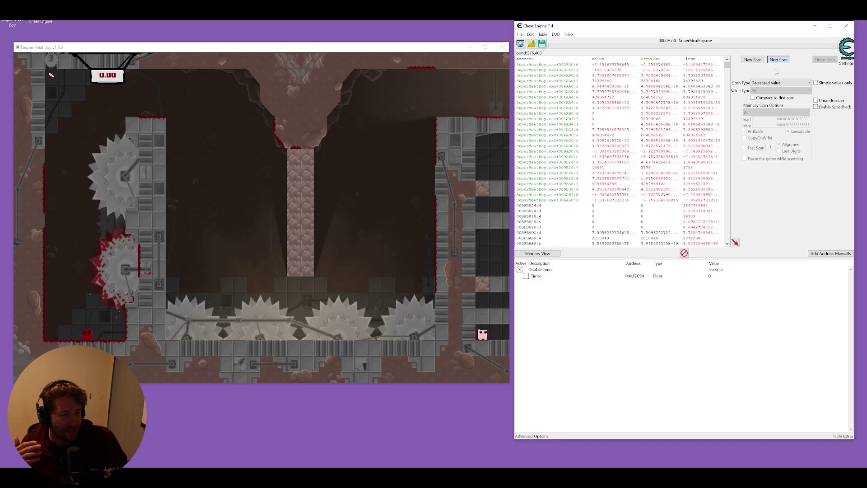
Move the character farther left in the game and run another Decreased value scan on the results
left_click(441, 229)
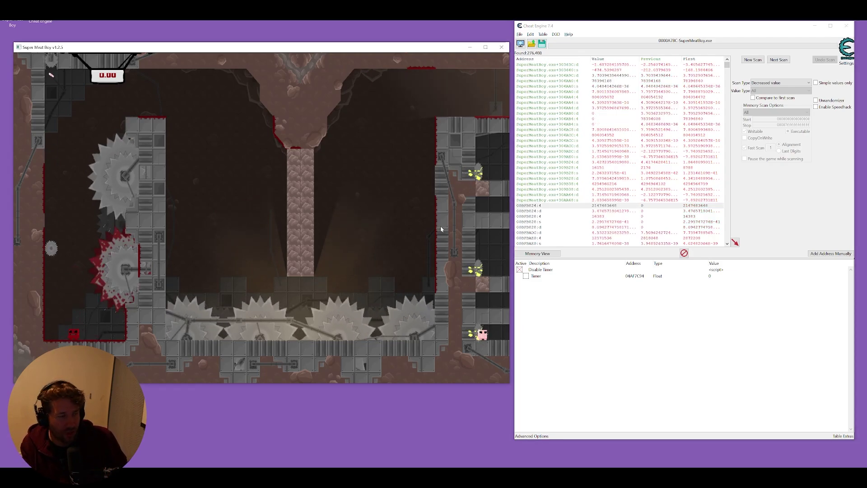
key("space")
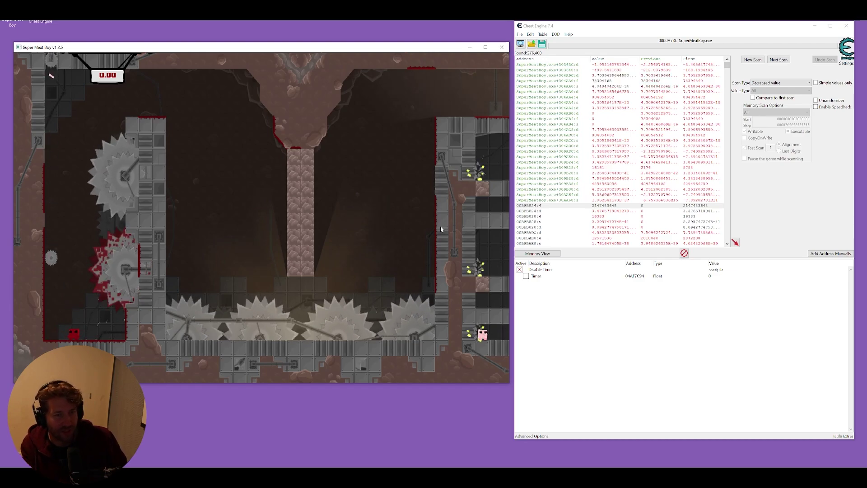
key("Left")
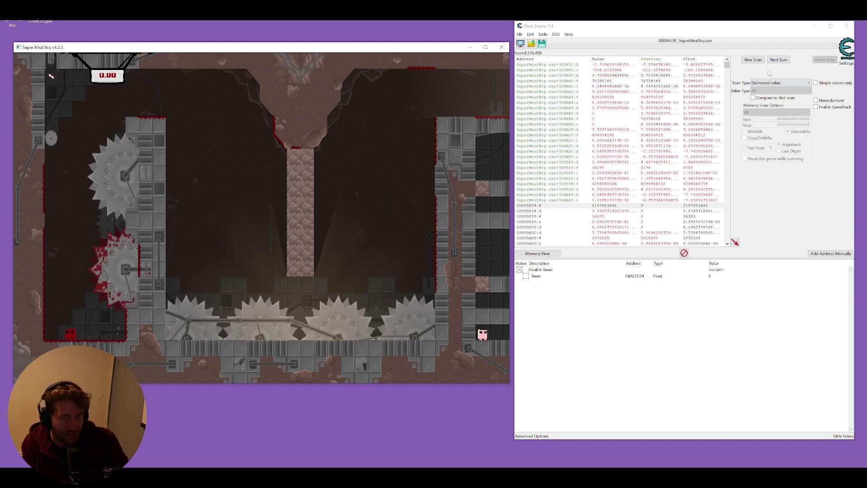
left_click(778, 60)
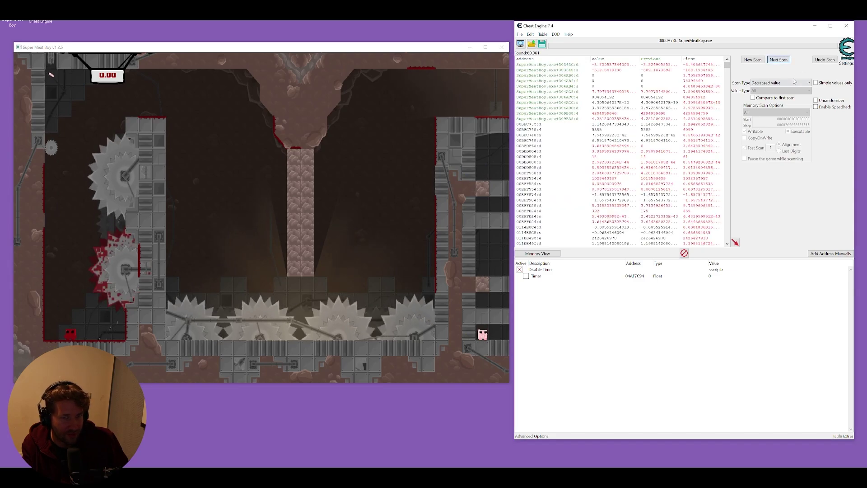
Move the character right in the game, keep it still, and narrow the results with repeated Unchanged value scans
left_click(414, 187)
key("Right")
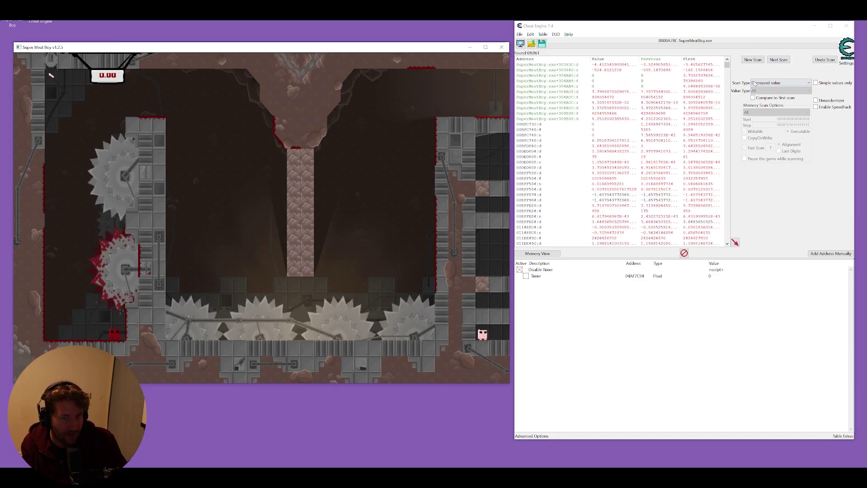
left_click(755, 83)
left_click(769, 136)
left_click(778, 60)
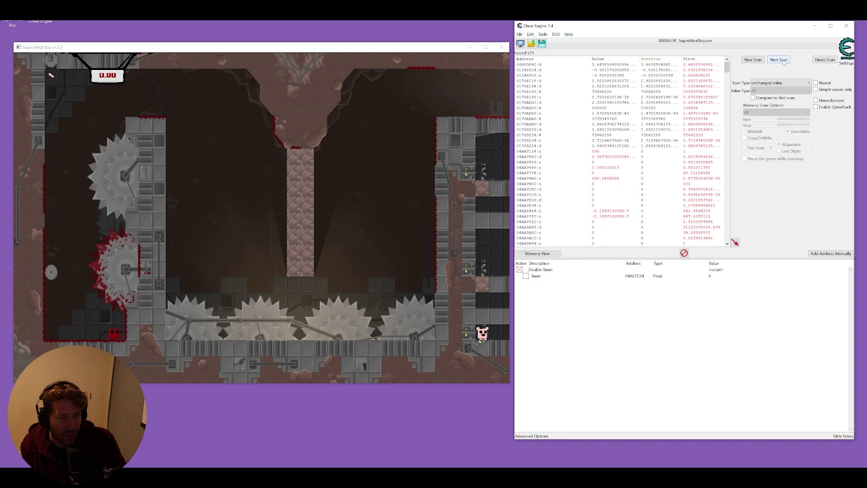
left_click(783, 63)
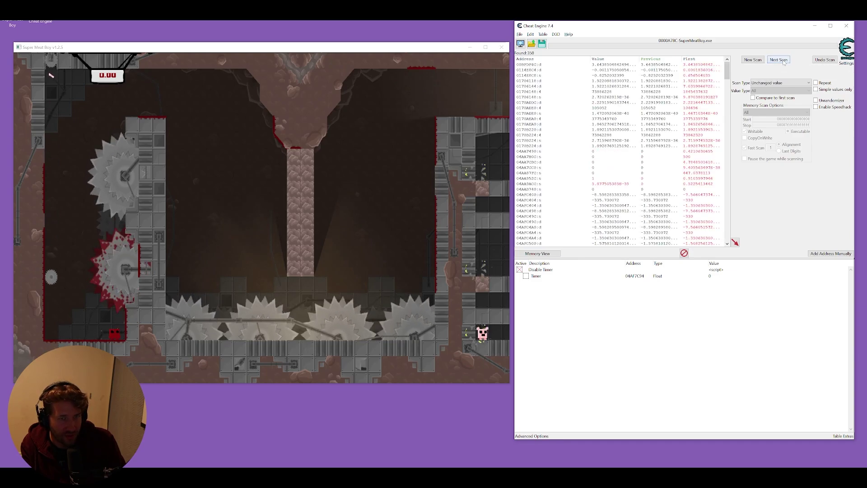
left_click(779, 60)
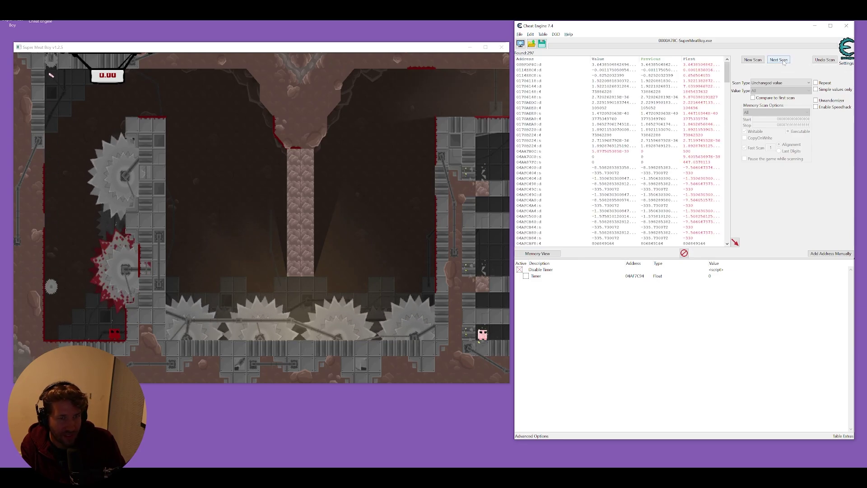
left_click(783, 62)
left_click(783, 63)
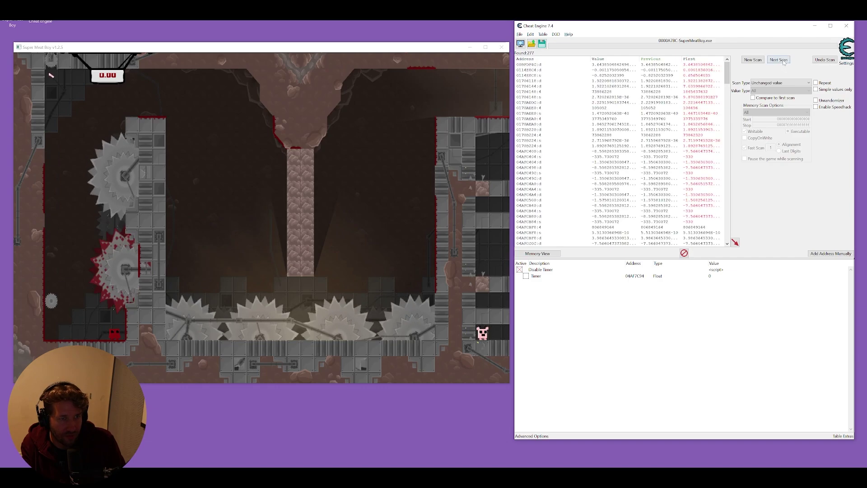
left_click(784, 62)
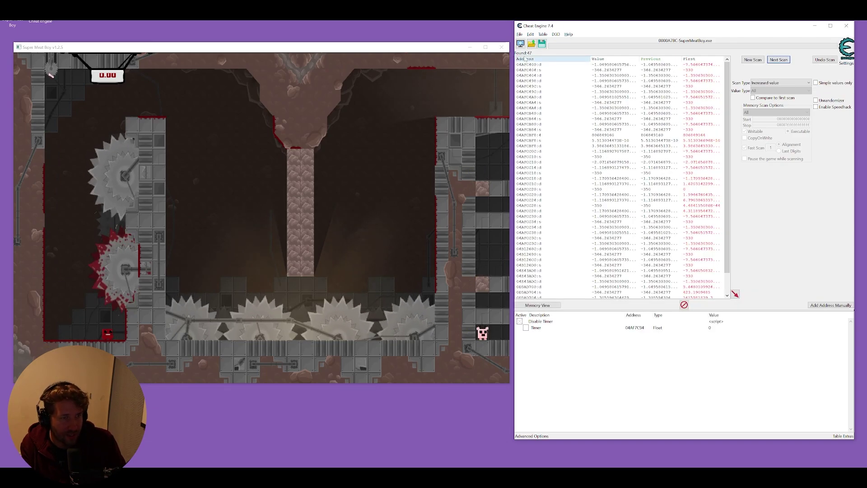
Move the character in the game and add the float results that share the same changing value to the address list
left_click(622, 69)
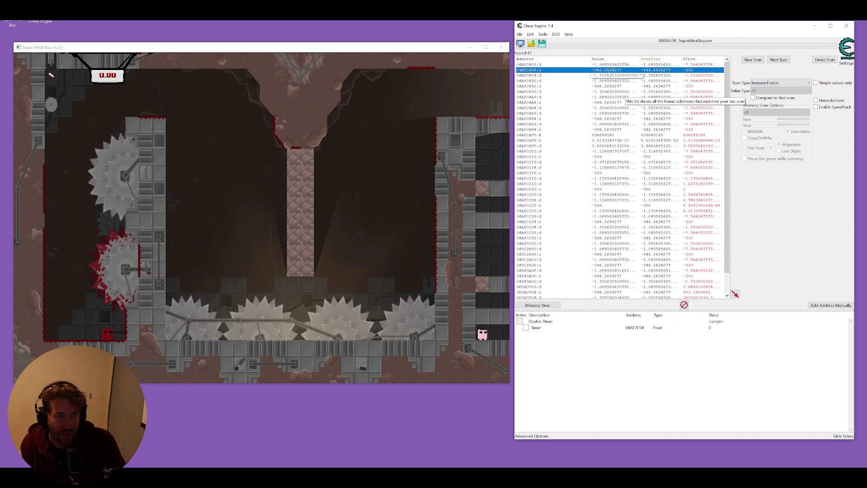
key("alt+Tab")
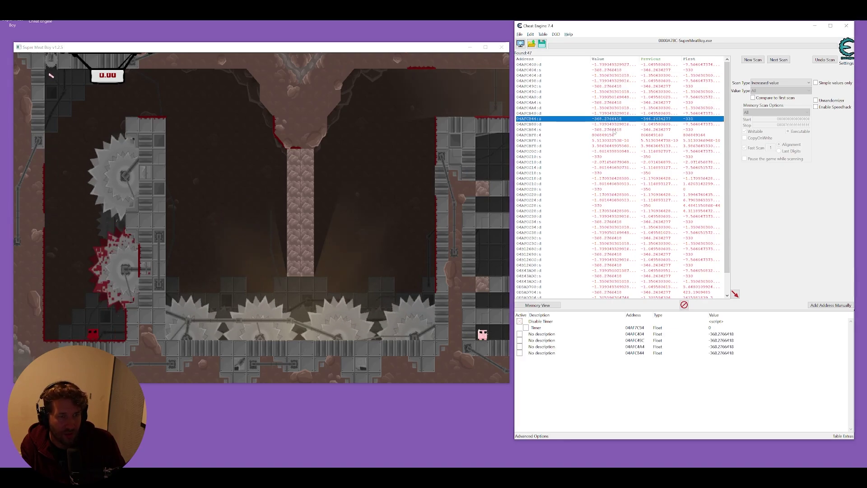
double_click(613, 131)
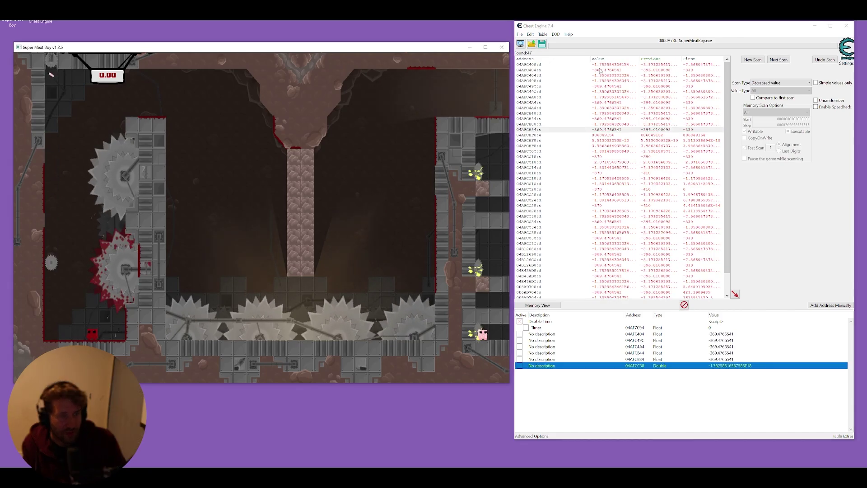
Narrow the results with a Value between scan from -370 to -350
left_click(603, 70)
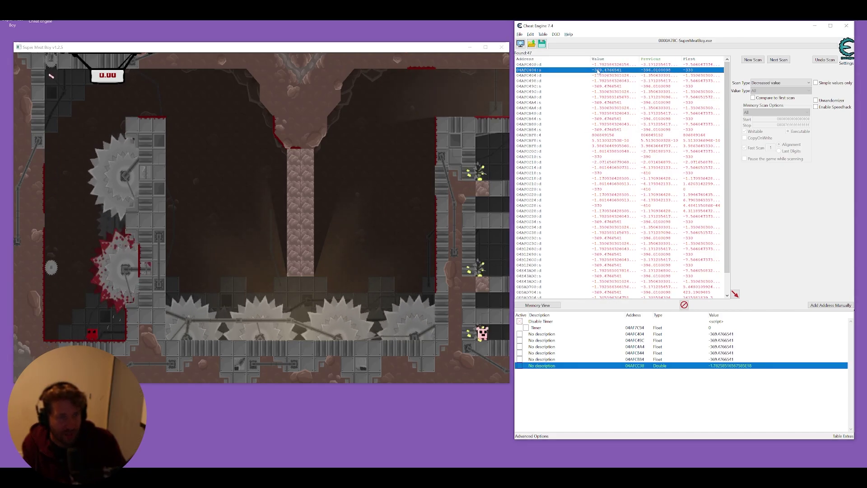
left_click(776, 83)
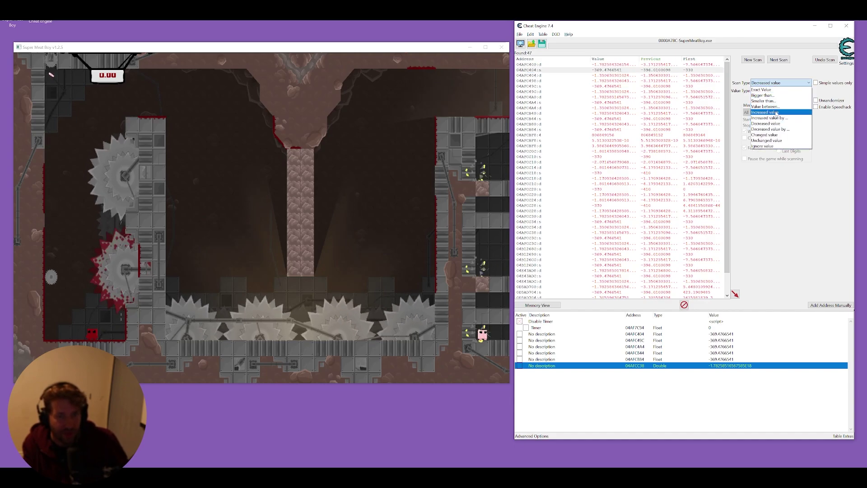
left_click(779, 107)
type("-70")
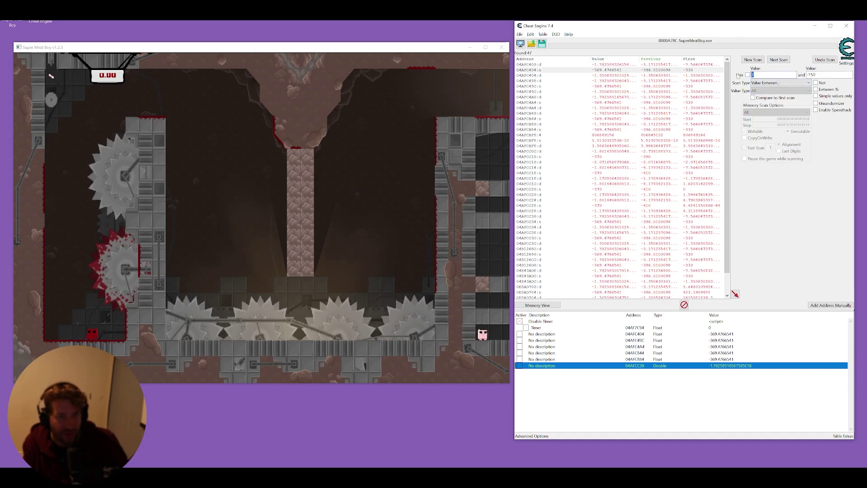
key("Tab")
key("shift+Tab")
type("-370")
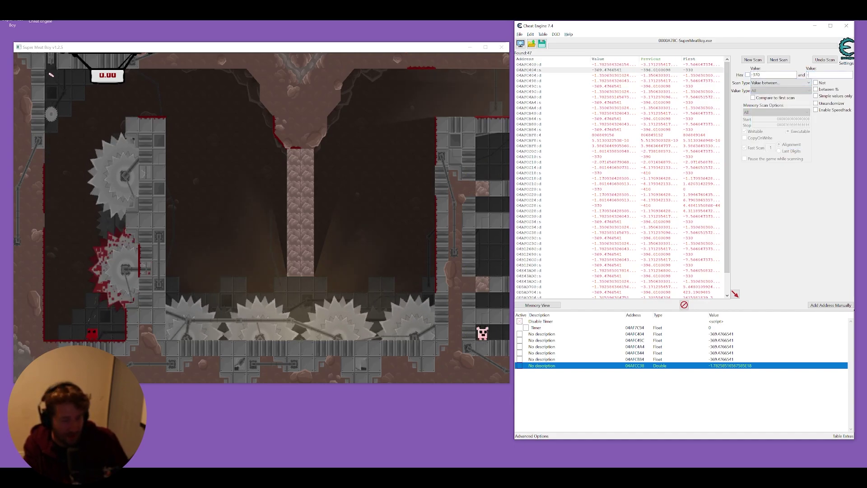
key("Tab")
type("-350")
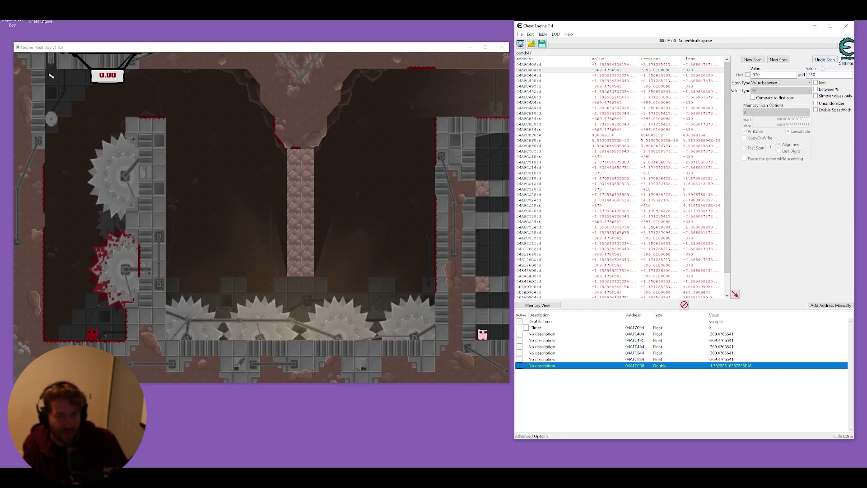
key("Return")
Select all remaining scan results and add them to the address list
left_click_drag(612, 180, 561, 63)
left_click(594, 184)
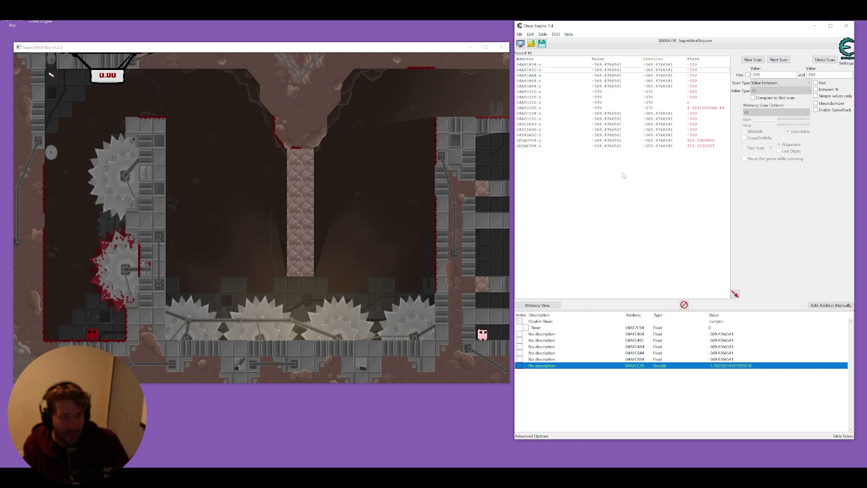
left_click_drag(624, 176, 544, 64)
left_click(735, 294)
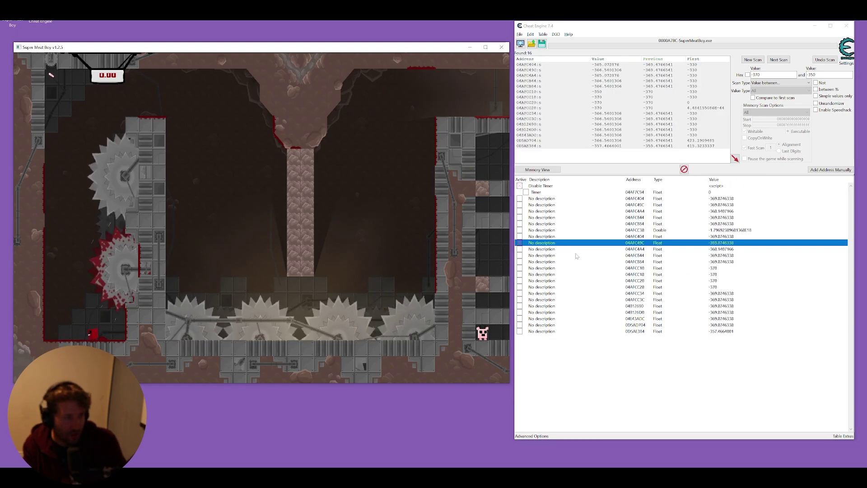
Move the character right and left in the game to compare how the candidate addresses' values respond
left_click(144, 319)
key("Right")
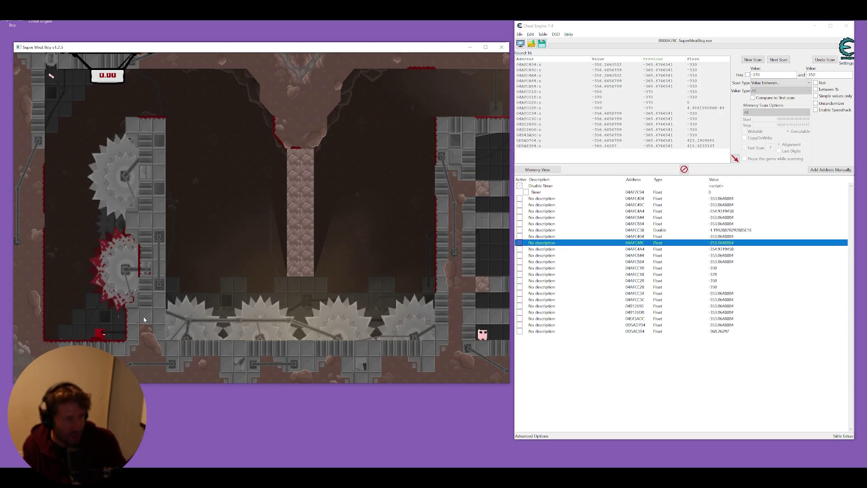
key("Left")
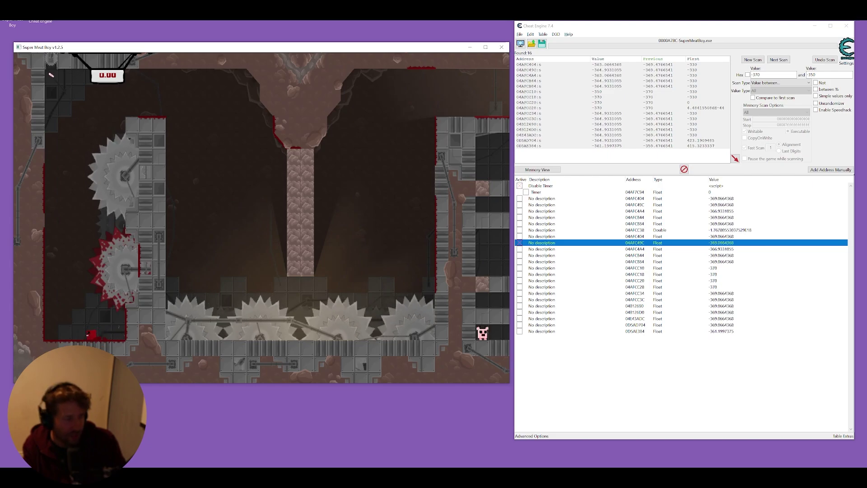
key("Right")
Describe the selected candidate 04AFC49C as X Position and remove the other undescribed candidates from the address list
double_click(542, 242)
type("X P")
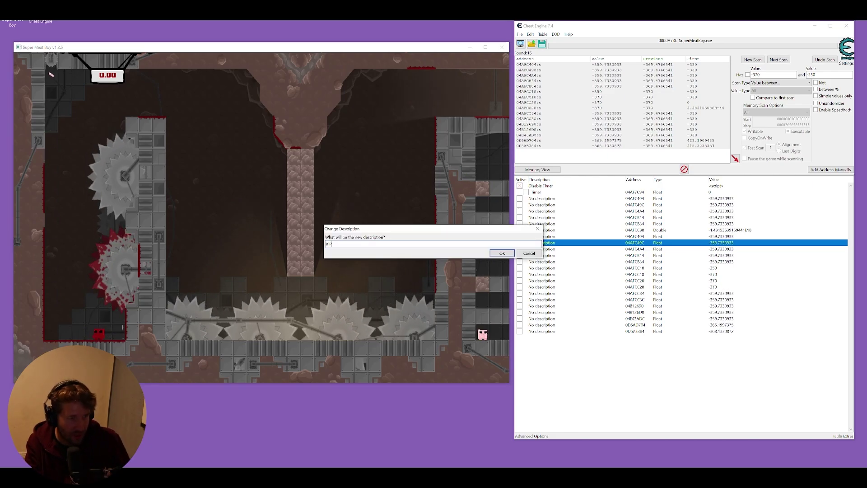
type("osition")
key("Return")
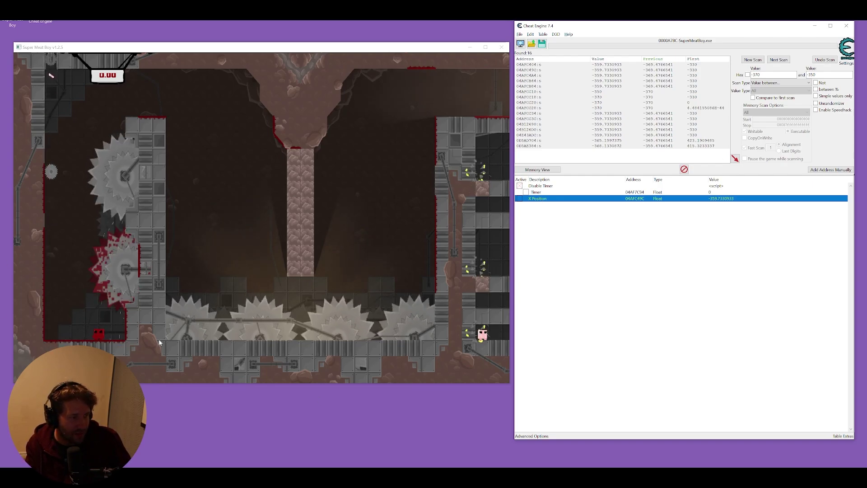
Browse the memory region of X Position and dissect it as a new structure with guessed field types and size 4096
right_click(726, 199)
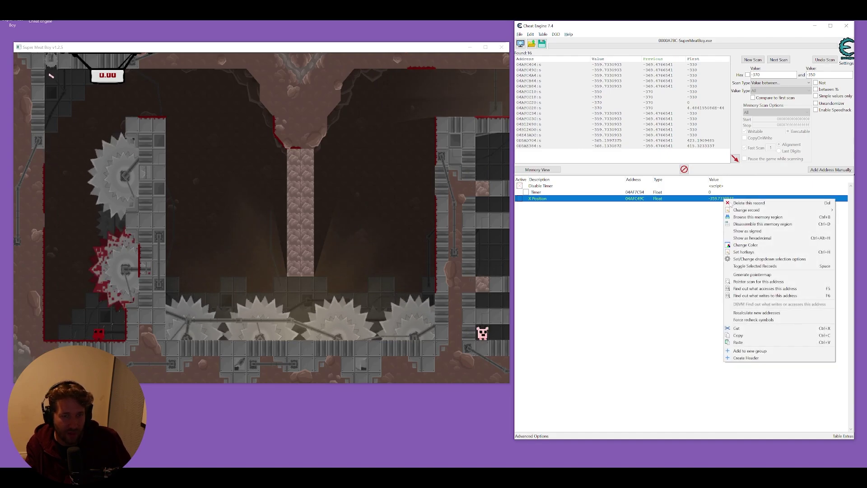
left_click(770, 219)
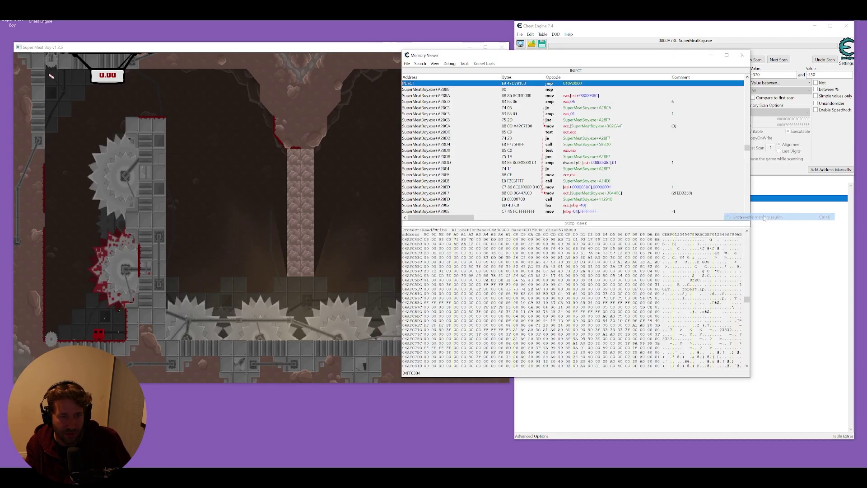
left_click(464, 63)
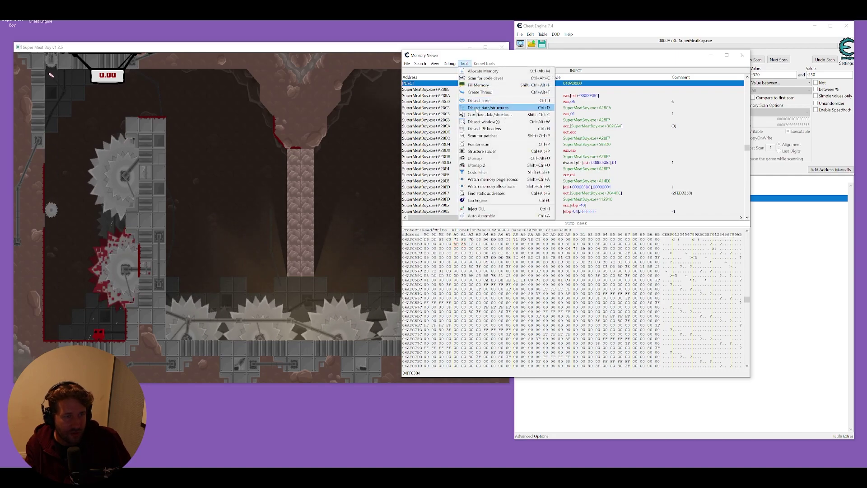
left_click(477, 108)
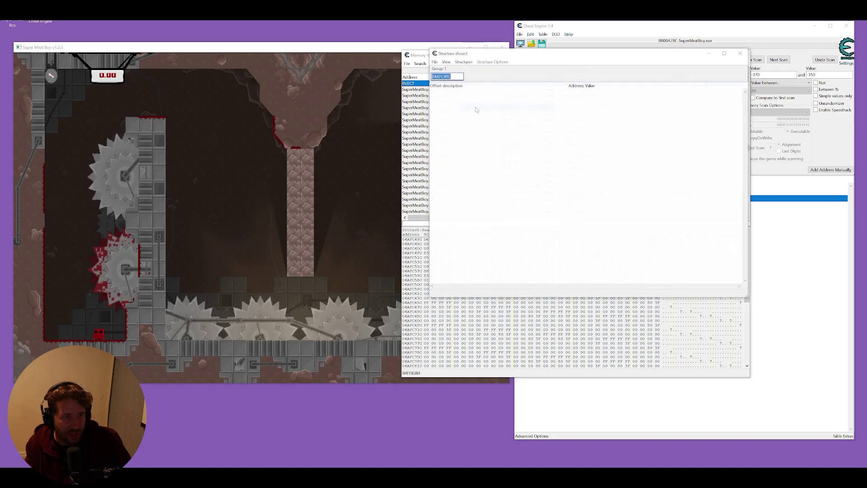
left_click(463, 61)
left_click(467, 71)
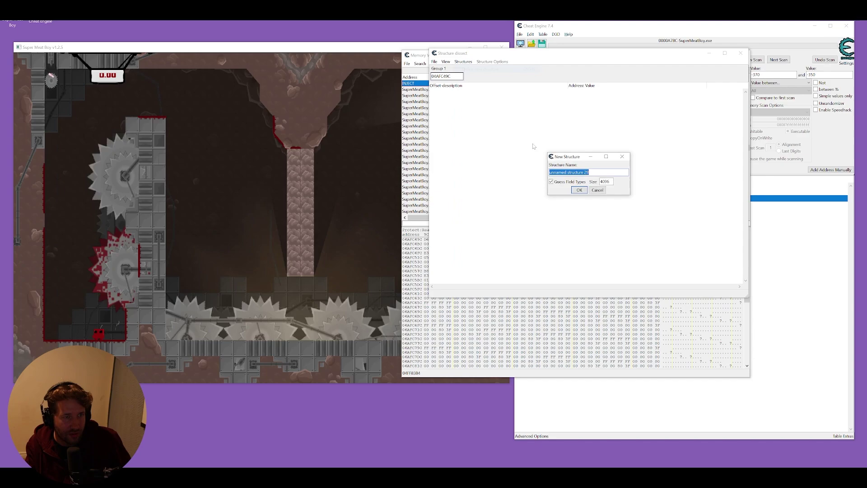
left_click(581, 190)
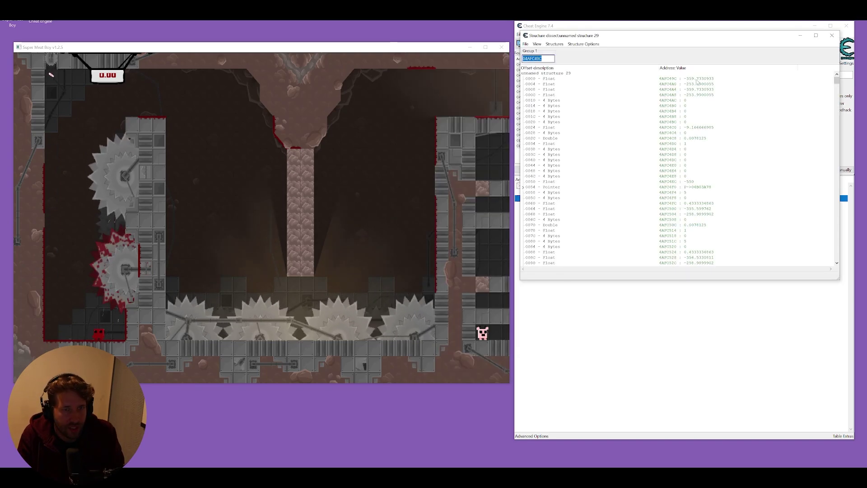
Move the character left and jump in the game while examining the float values at offsets 0000 and 0004 of the structure
left_click(696, 79)
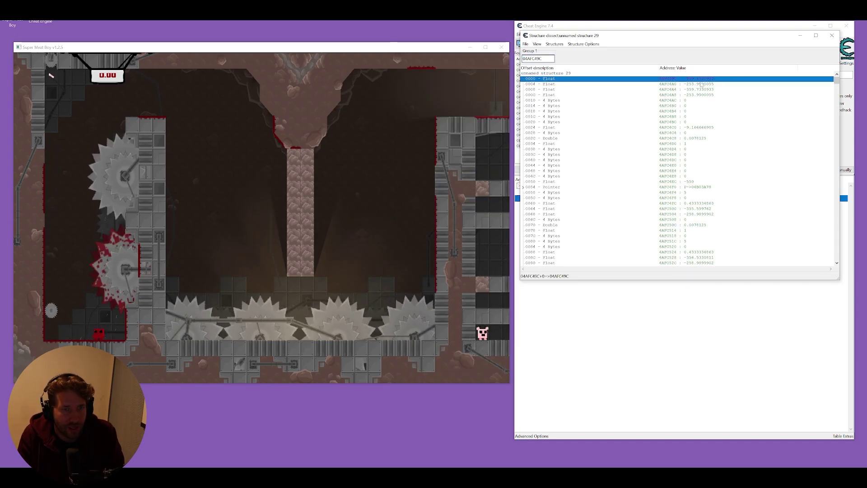
left_click(700, 84)
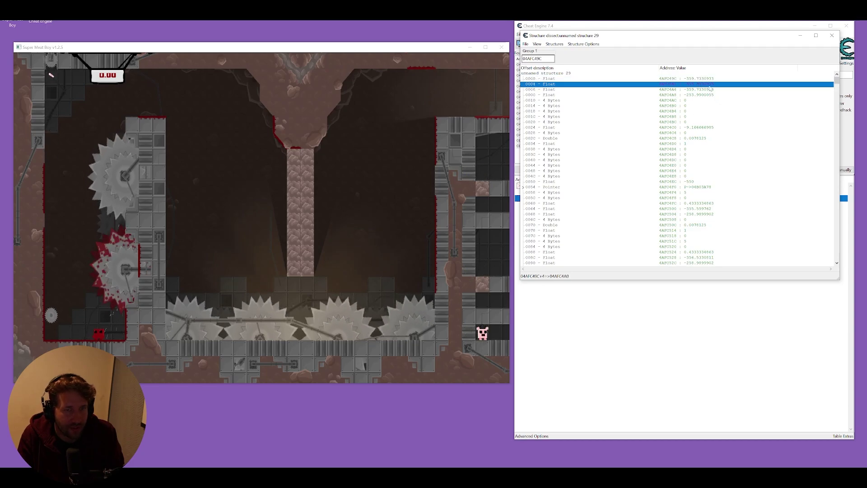
key("Up")
left_click(263, 197)
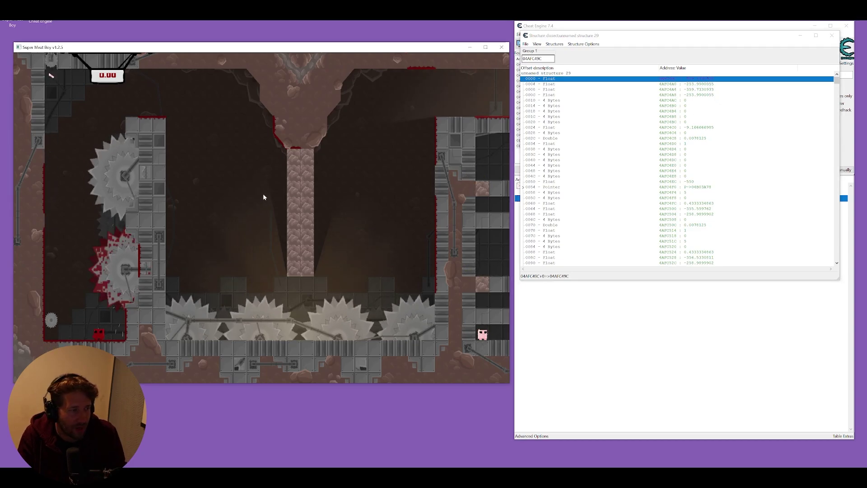
key("Left")
key("space")
key("space")
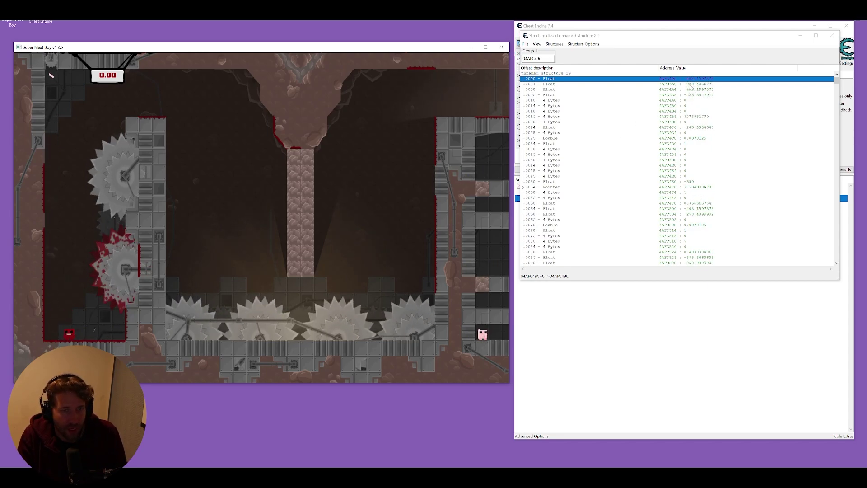
left_click(702, 84)
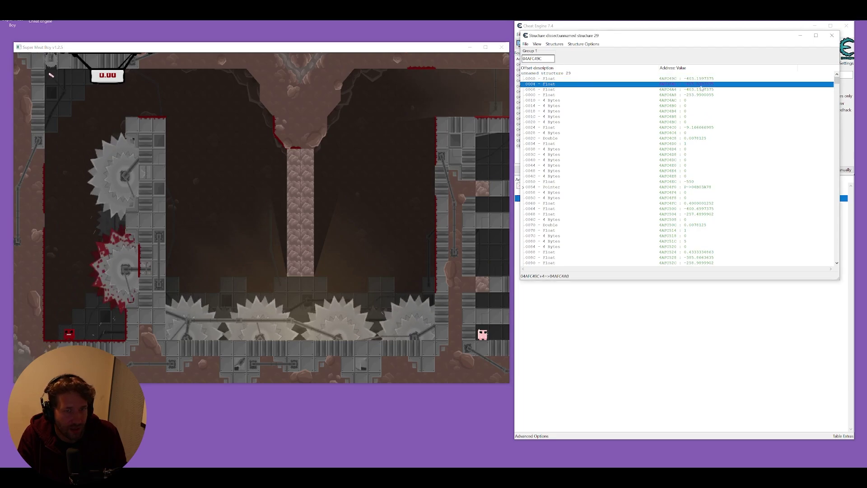
Add the structure's float at offset 000C to the address list and describe address 04AFC4A0 as Y Position
left_click(693, 95)
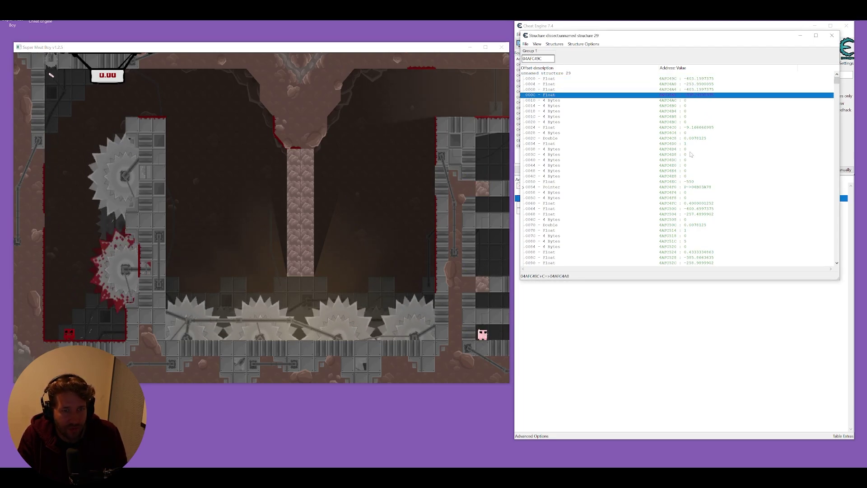
right_click(699, 97)
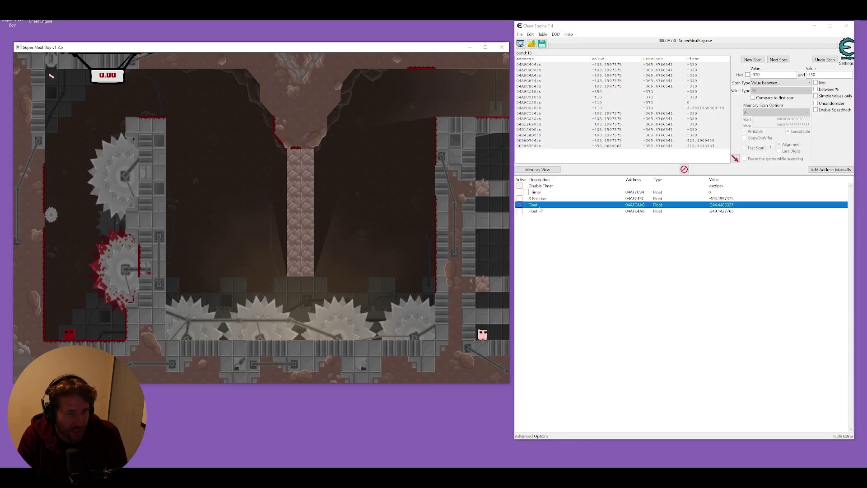
double_click(533, 205)
type("Y P")
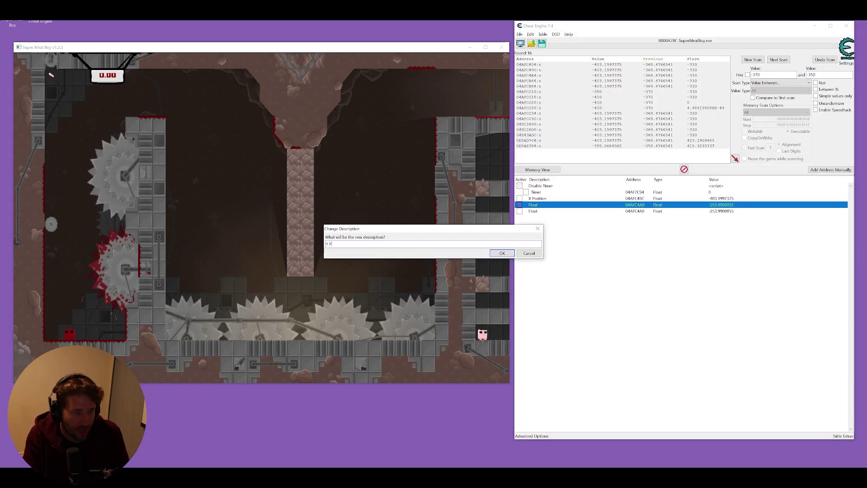
type("osition")
key("Return")
Remove the undescribed float 04AFC4A8 from the address list
left_click(532, 211)
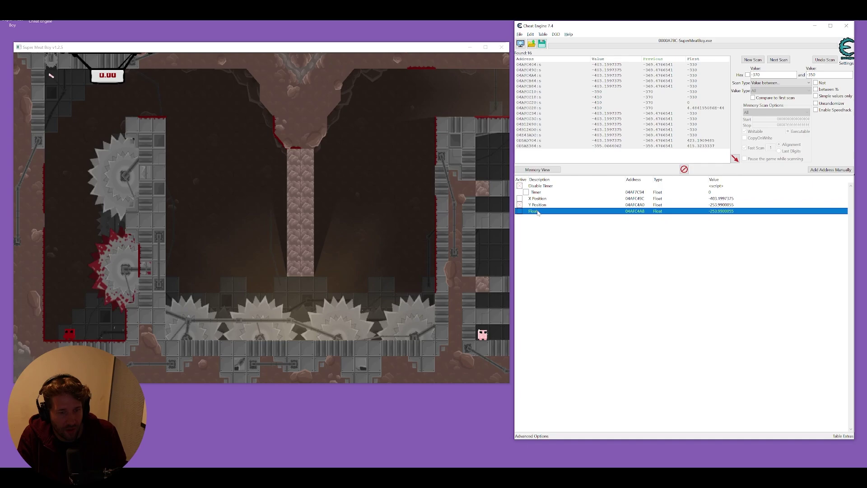
key("Delete")
key("Return")
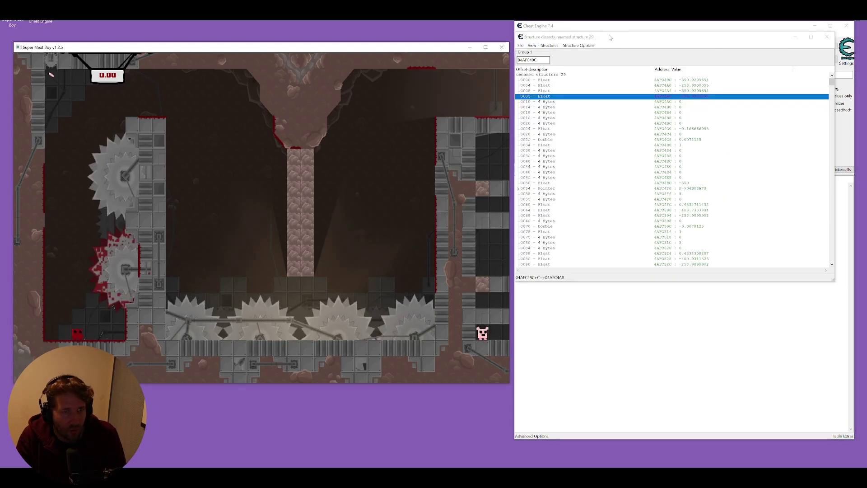
Move the character right and left and make it jump in the game while examining which structure fields respond
left_click_drag(610, 37, 611, 28)
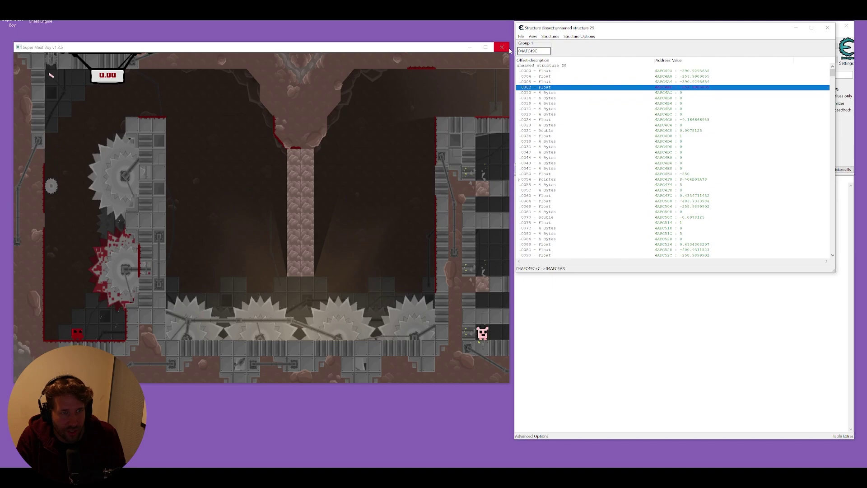
left_click(327, 208)
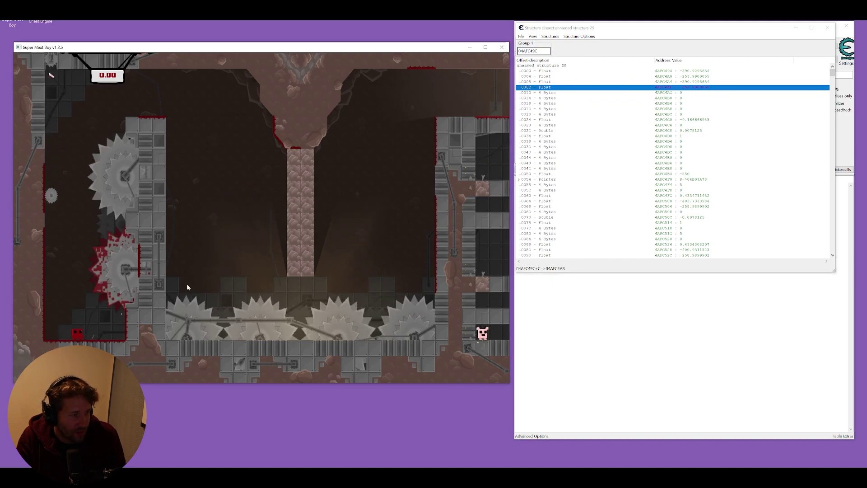
key("Right")
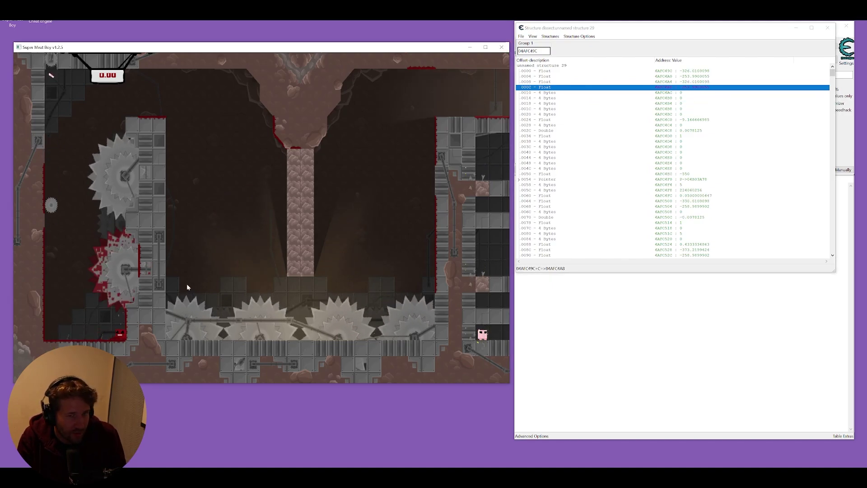
key("Left")
key("space")
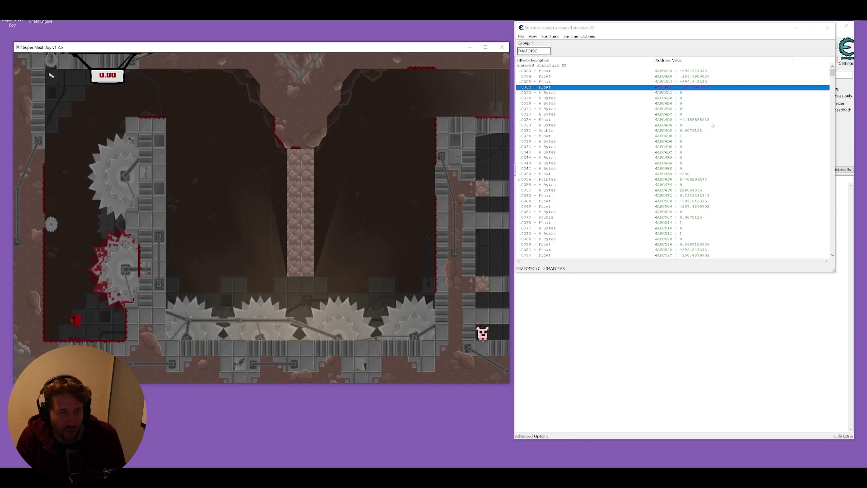
key("space")
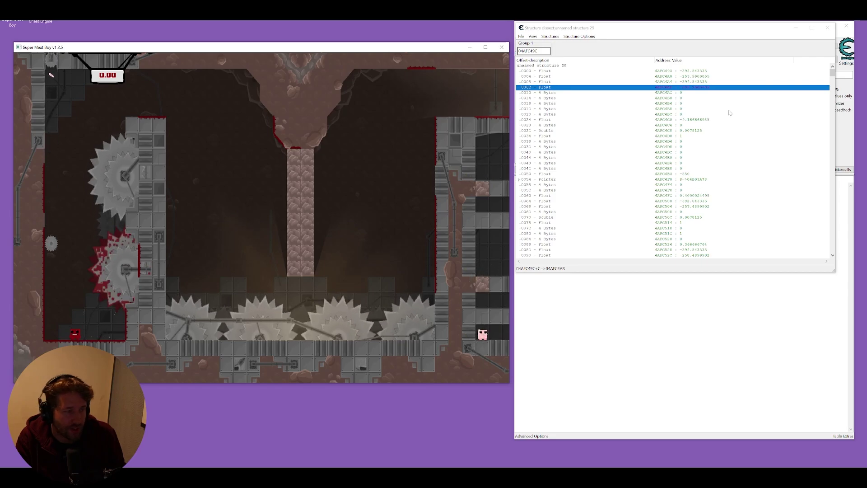
key("space")
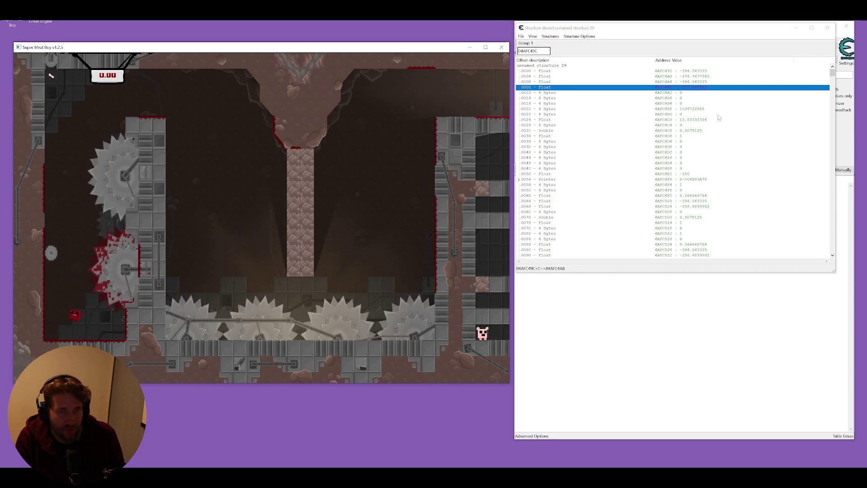
Add the structure's fields at offsets 0024, 005C and 0060 to the address list
left_click(687, 110)
left_click(692, 120)
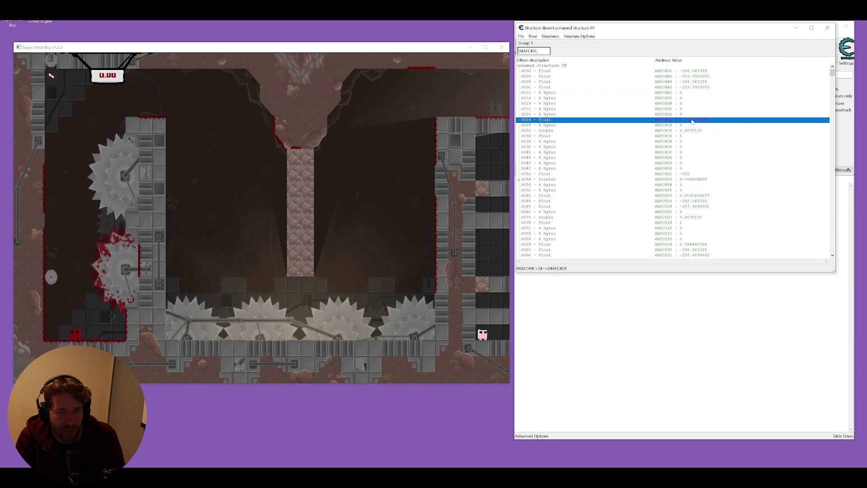
left_click(278, 251)
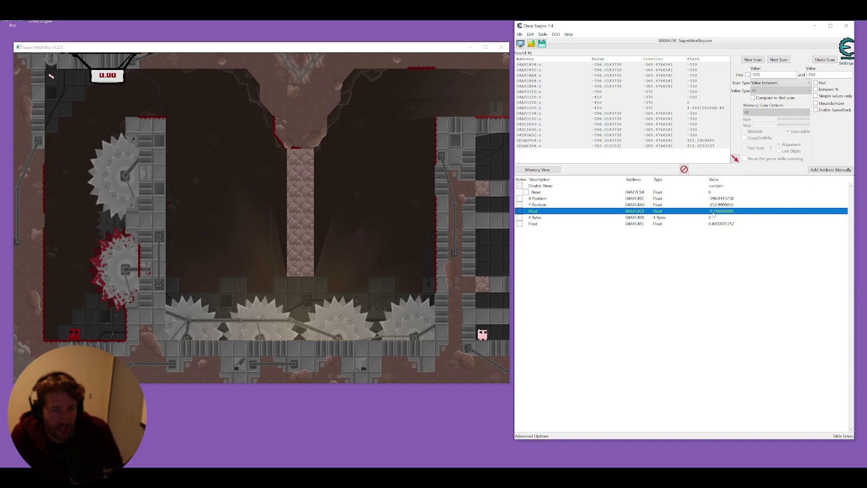
Make the character jump repeatedly in the game to see how the newly added addresses' values respond
left_click(324, 274)
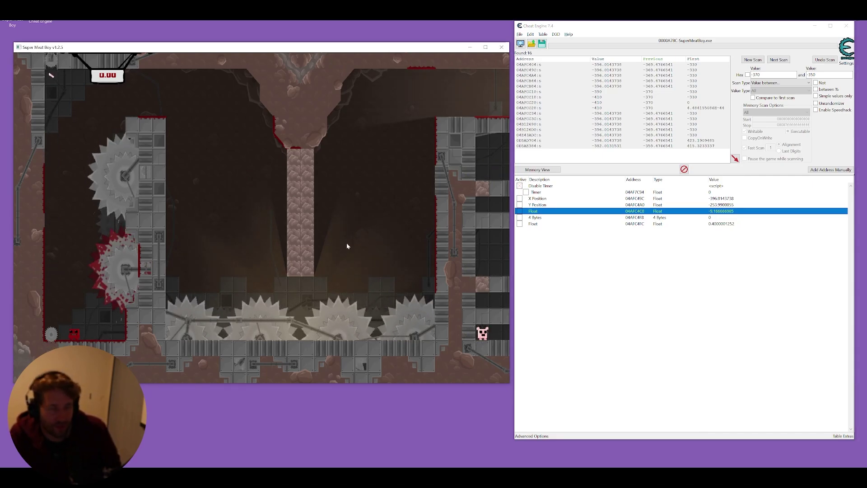
key("space")
key("space")
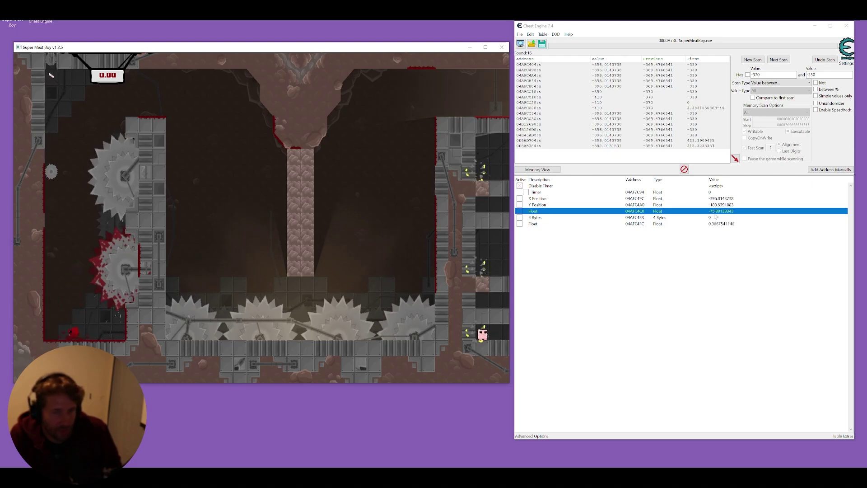
key("space")
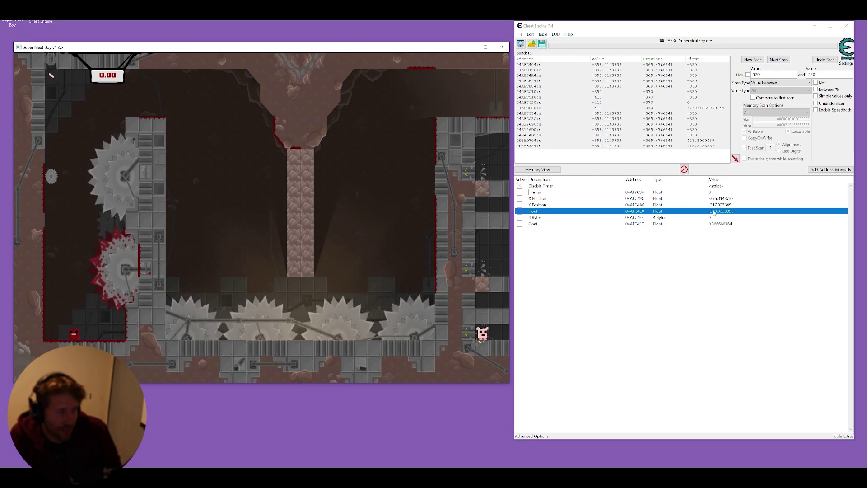
Find out what accesses the float at address 04AFC4C0 and keep the opcode list clear of the game
left_click(714, 212)
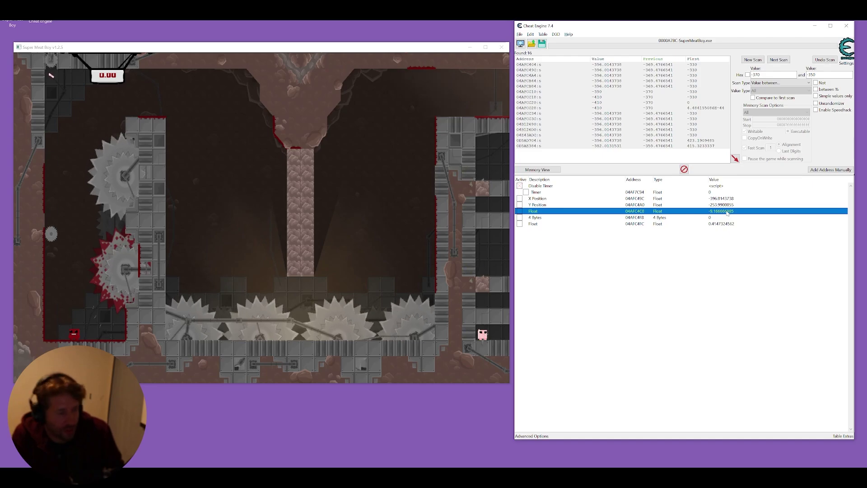
right_click(727, 216)
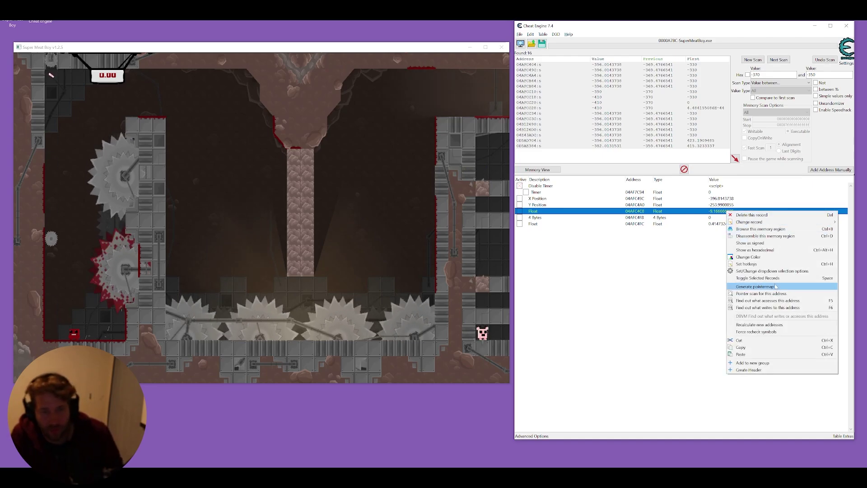
left_click(776, 301)
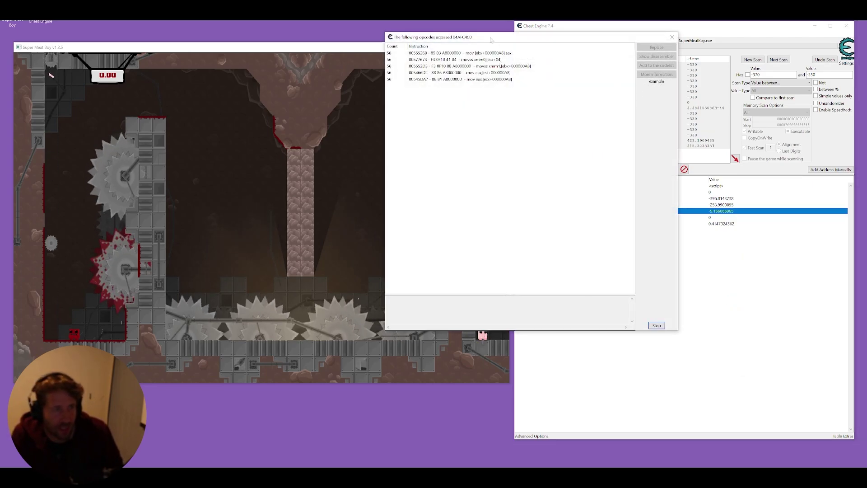
left_click_drag(492, 38, 623, 31)
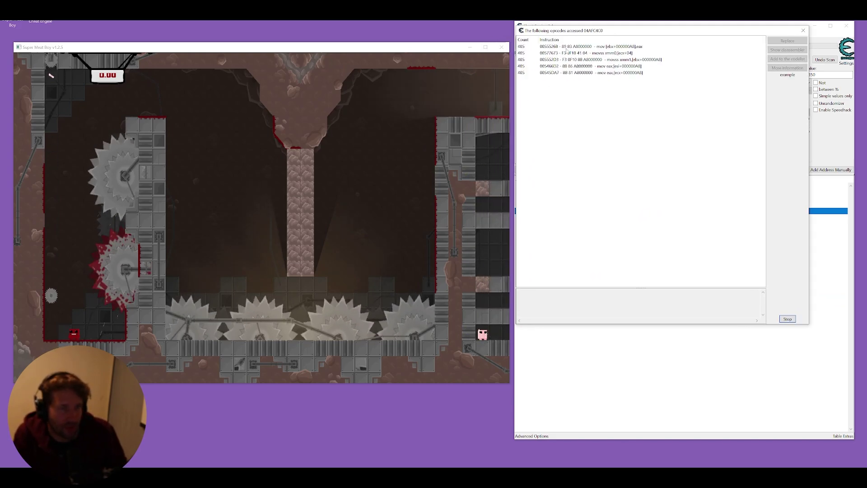
Examine the code around each instruction that accesses 04AFC4C0 with the game running
left_click(585, 54)
left_click(586, 60)
left_click(587, 66)
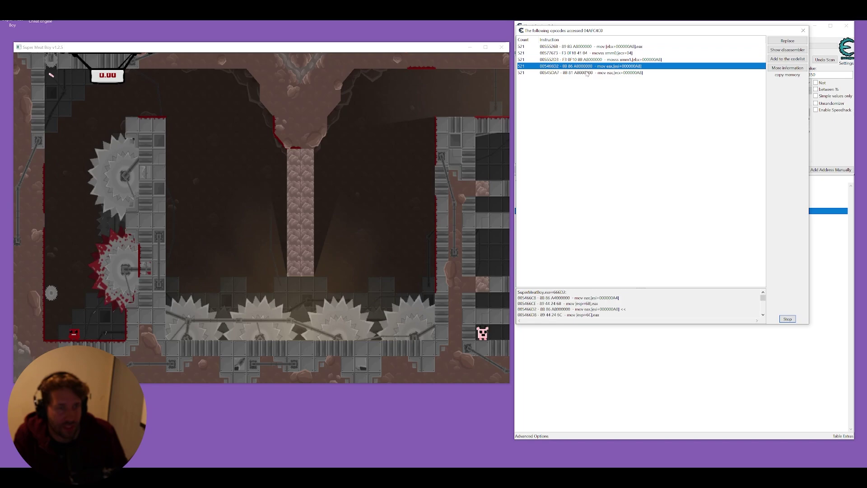
left_click(588, 72)
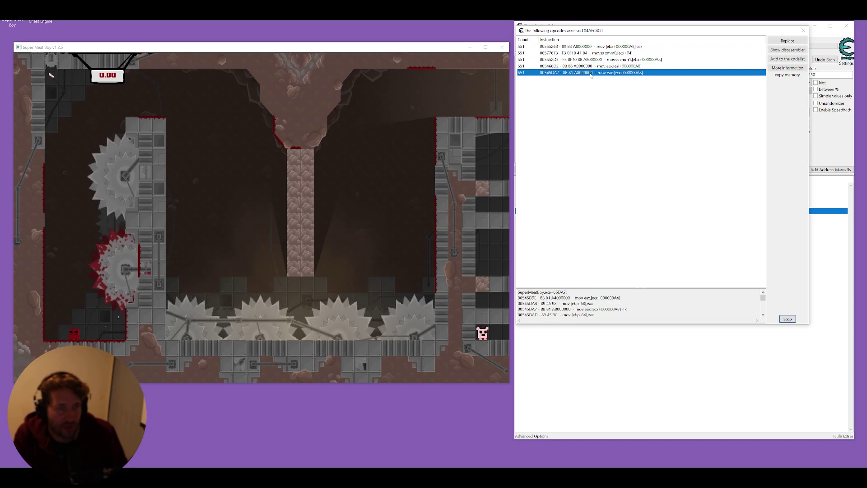
left_click(339, 249)
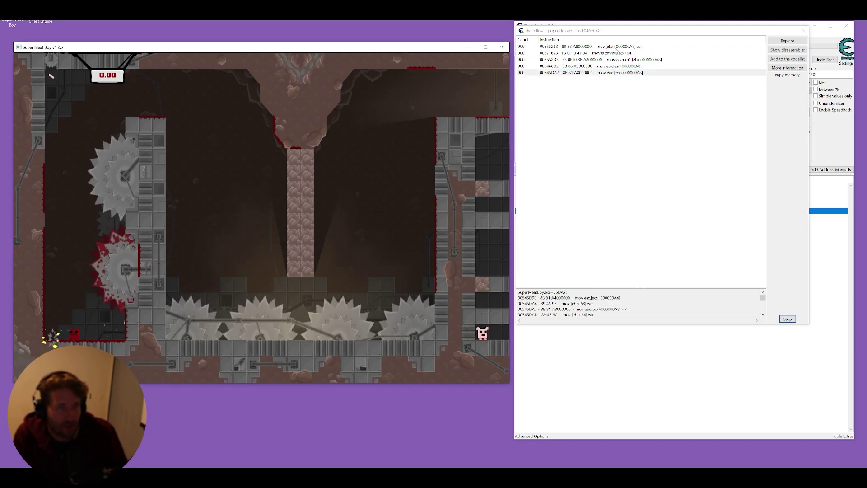
Replace the instruction at 00555268, mov [ebx+000000A8],eax, with code that does nothing
right_click(614, 47)
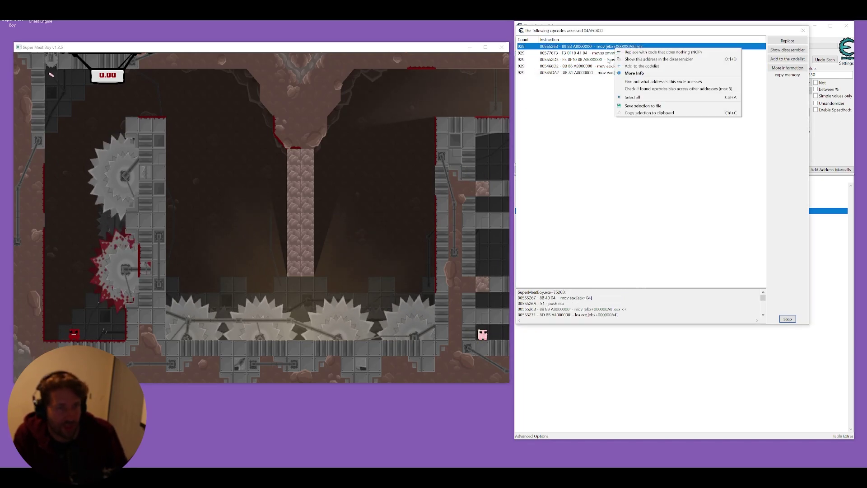
left_click(608, 118)
left_click(612, 47)
right_click(611, 48)
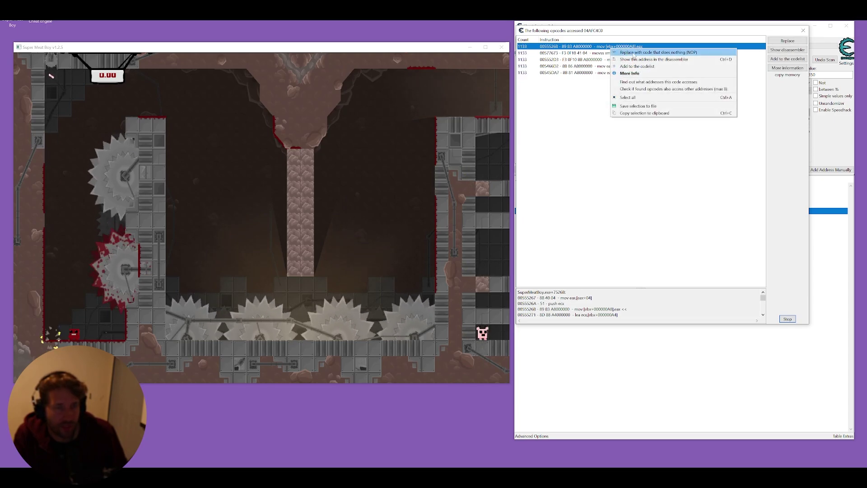
left_click(634, 53)
left_click(566, 225)
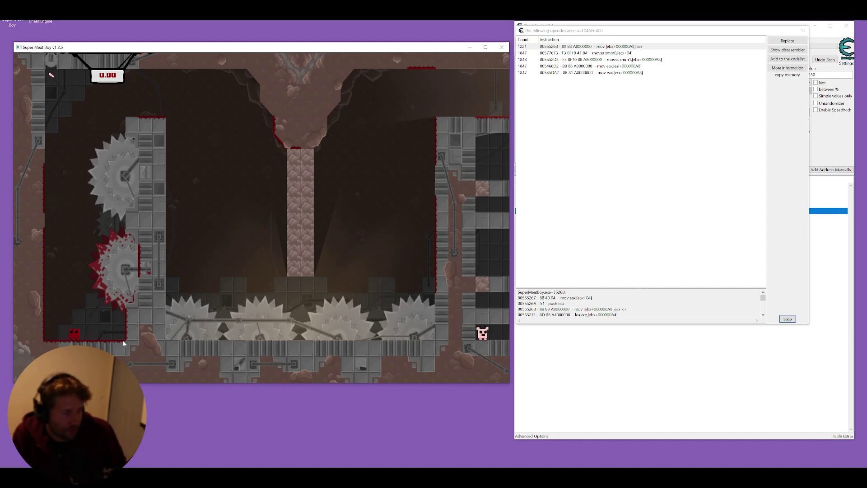
Describe address 04AFC4C0 as Gravity, set its value to 10 and test the character's movement in the game
left_click(672, 357)
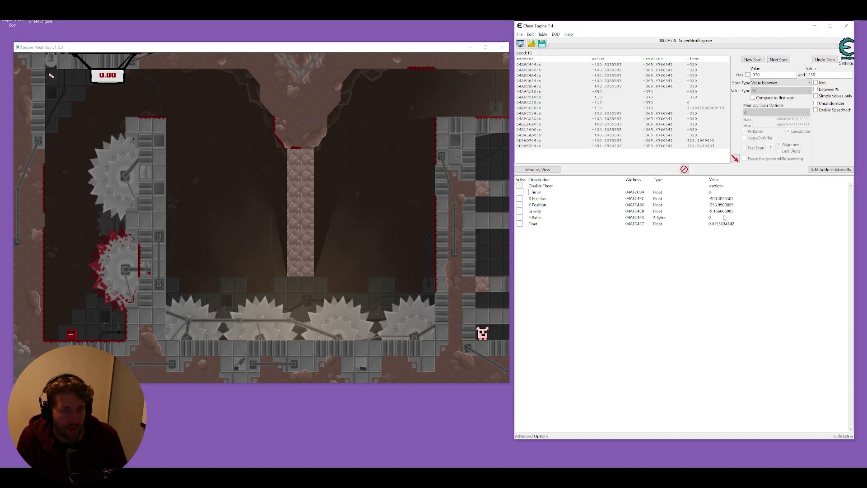
left_click(723, 213)
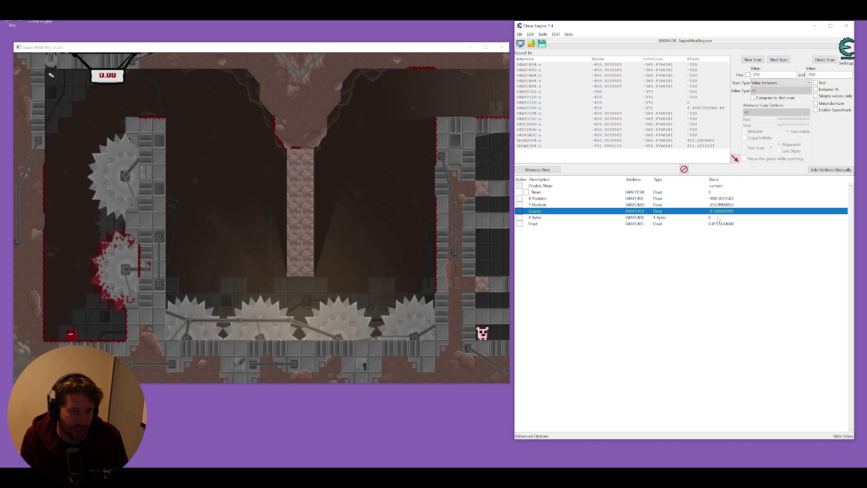
double_click(721, 211)
type("10")
key("Return")
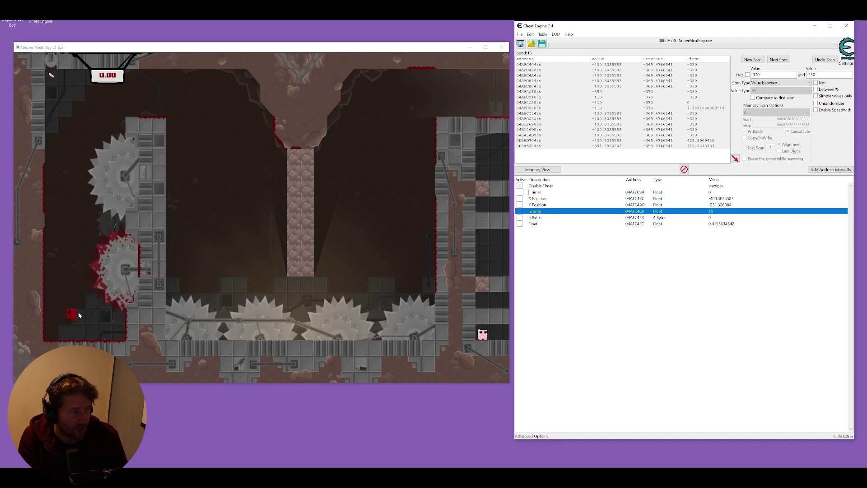
left_click(187, 281)
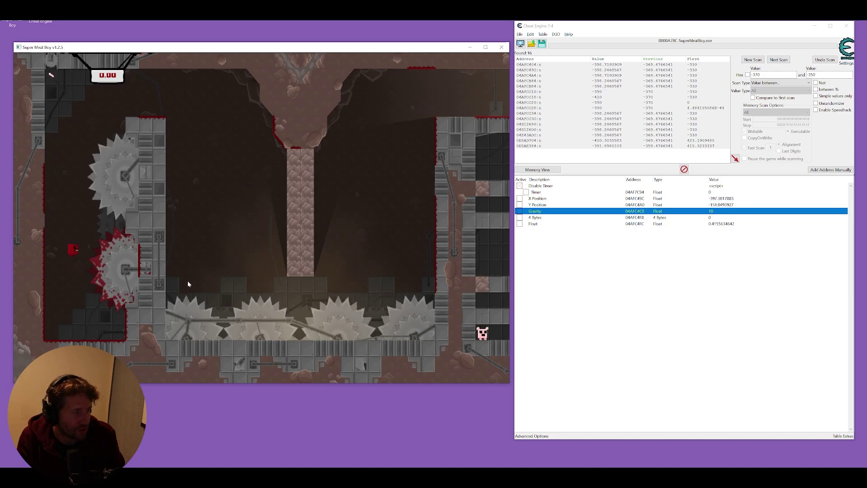
Restore the original code of SuperMeatBoy.exe+75268 in the code list and open the disassembler at that location
key("alt+Tab")
right_click(644, 287)
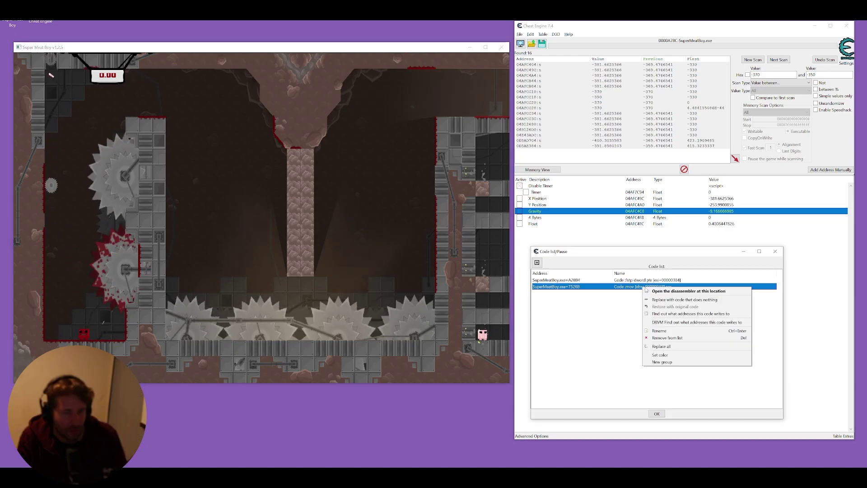
left_click(652, 291)
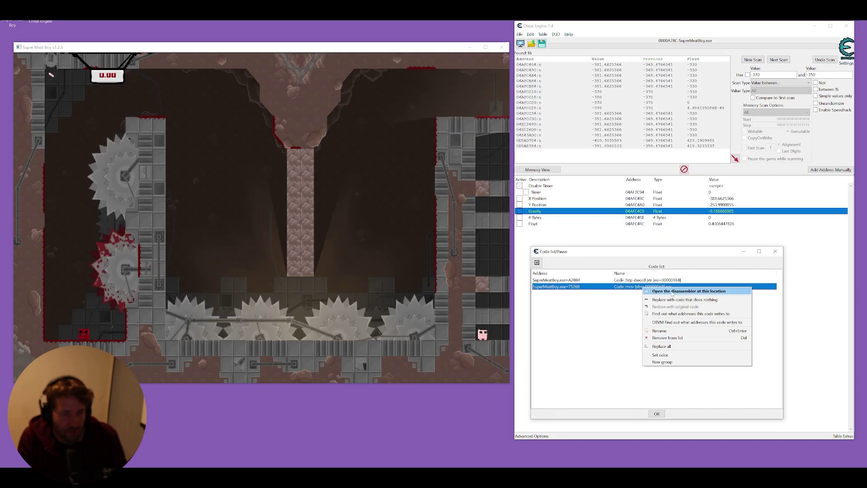
left_click(652, 291)
Generate an AOB injection script in the auto assembler for the instruction at SuperMeatBoy.exe+75268
left_click(465, 63)
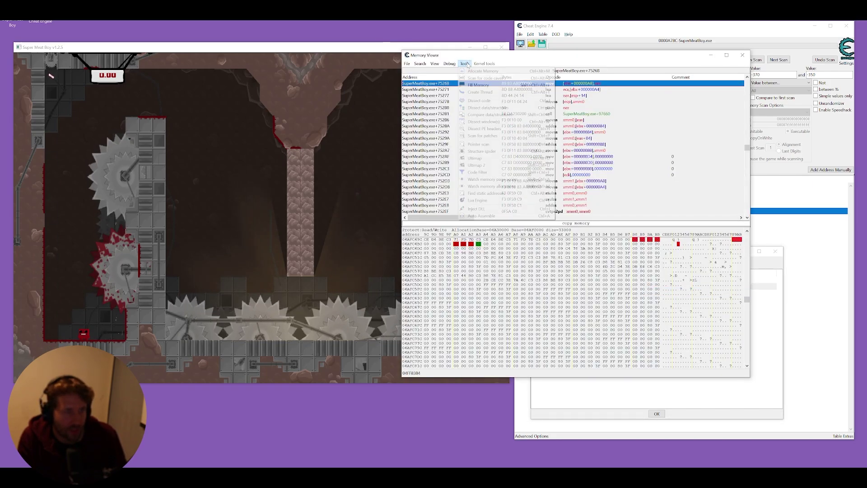
left_click(482, 215)
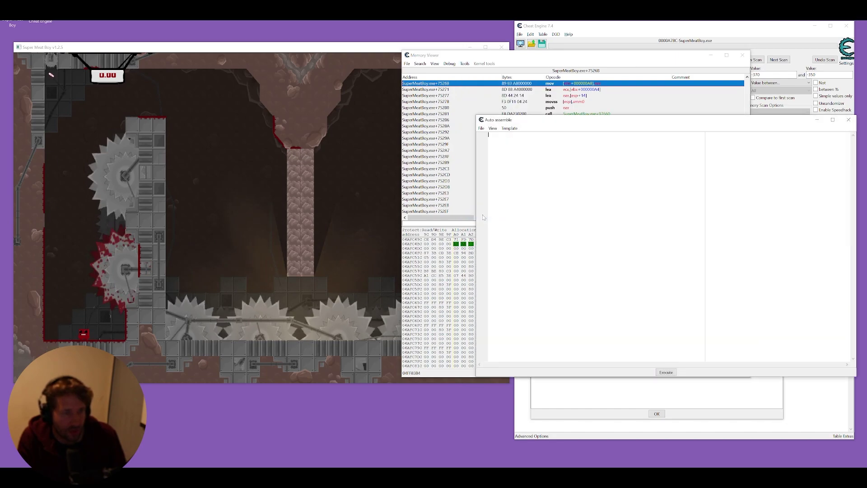
left_click(509, 128)
left_click(521, 164)
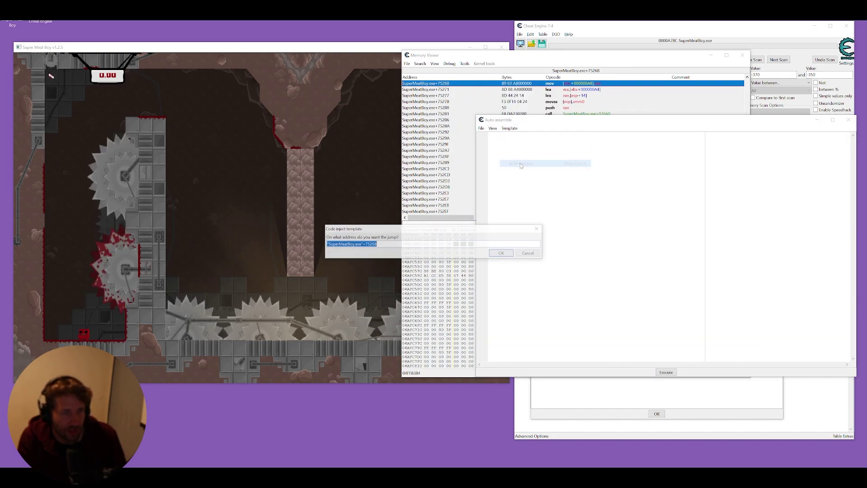
left_click(502, 253)
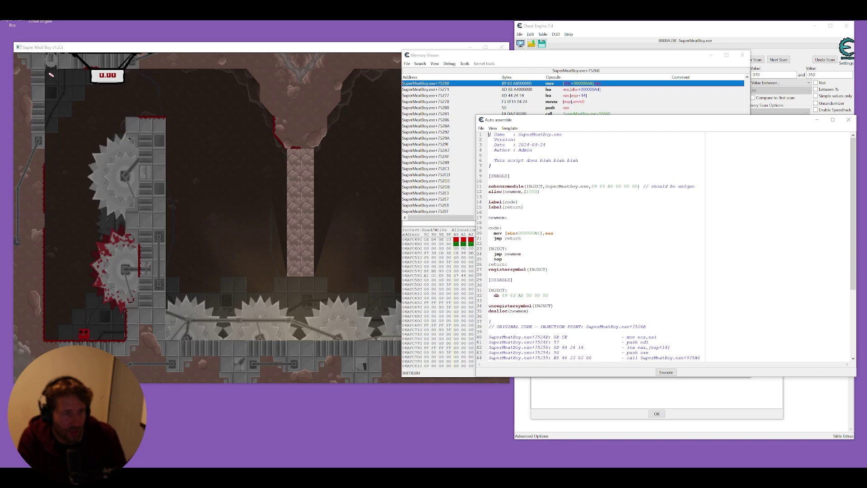
Replace the script's mov [ebx+000000A8],eax line with nop and add the script to the cheat table described as Float Mode
left_click_drag(493, 233, 554, 233)
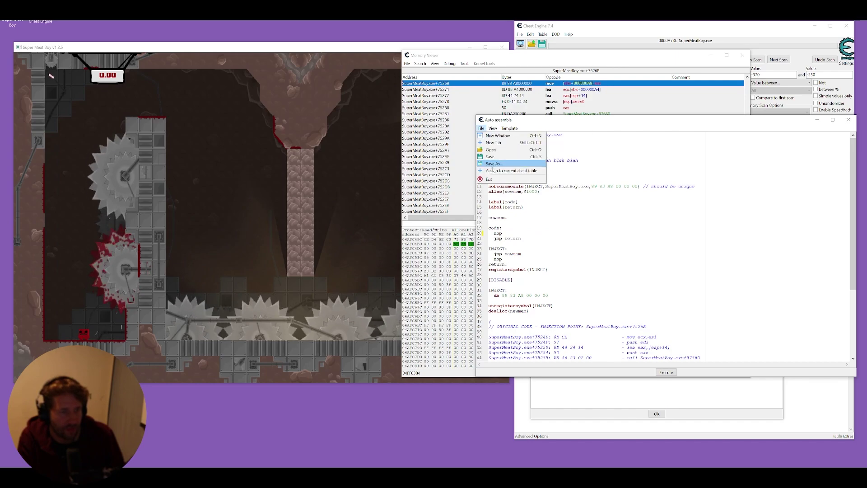
left_click(489, 170)
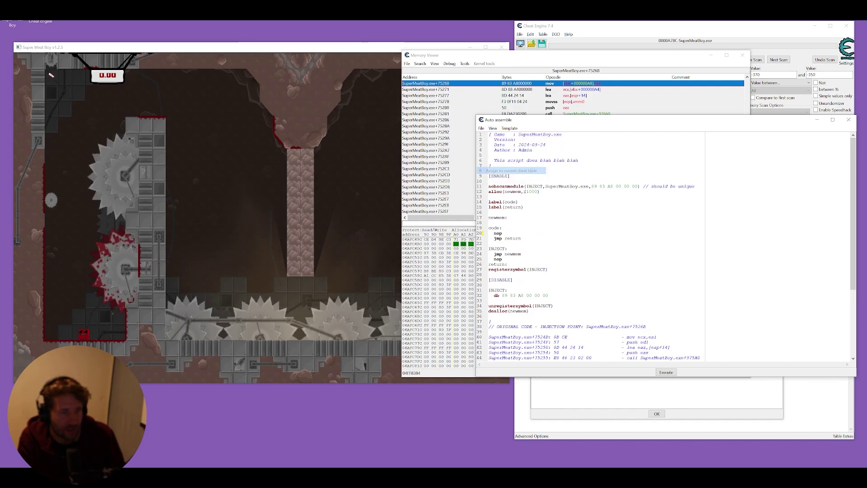
left_click(850, 120)
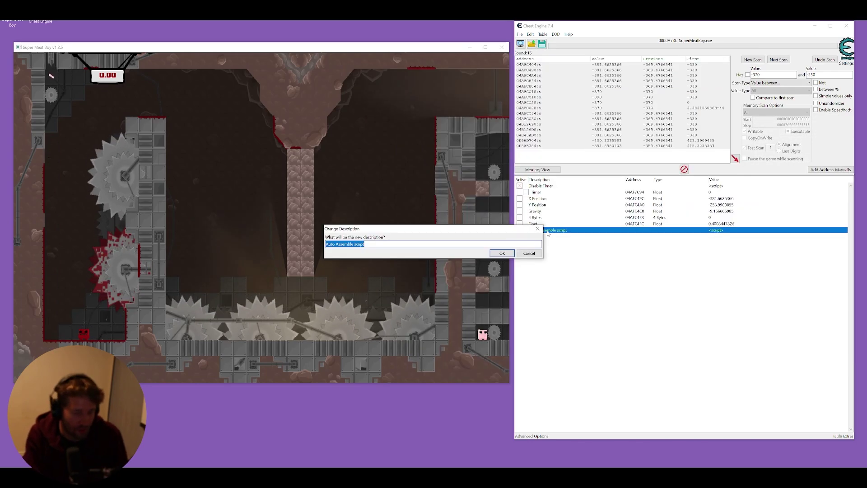
type("Float Mode")
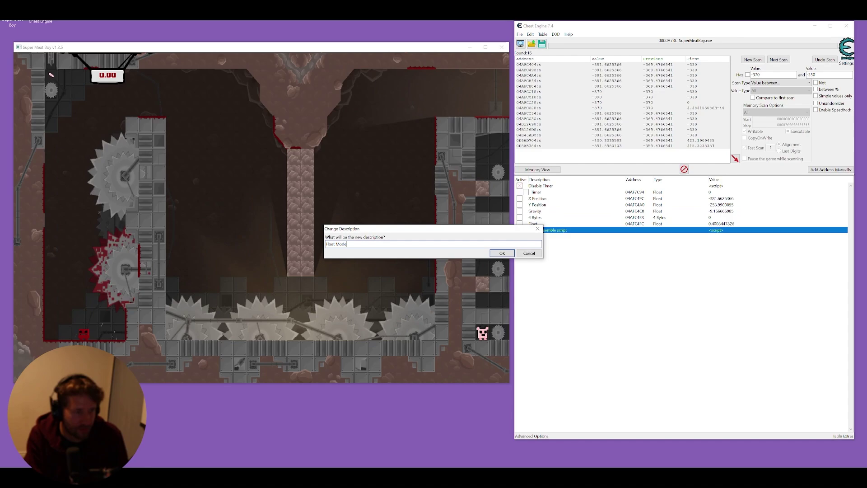
key("Return")
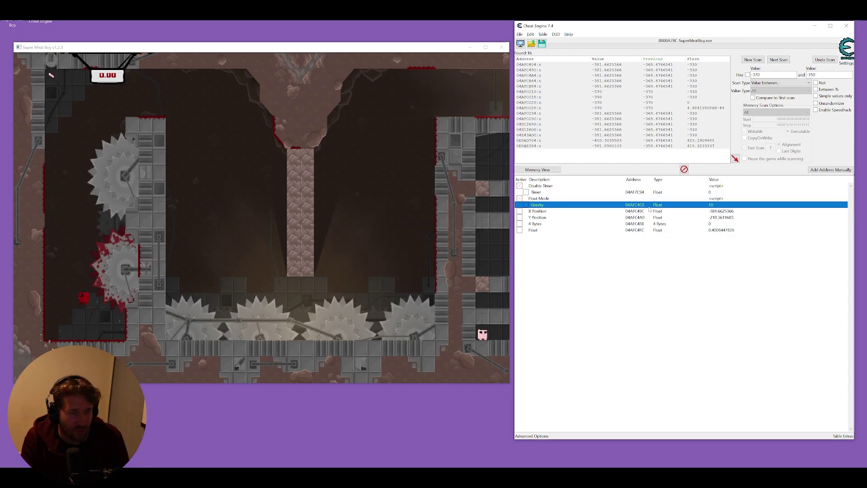
Create a hotkey for the Gravity record that increases its value by 25 with the 1 key
right_click(541, 206)
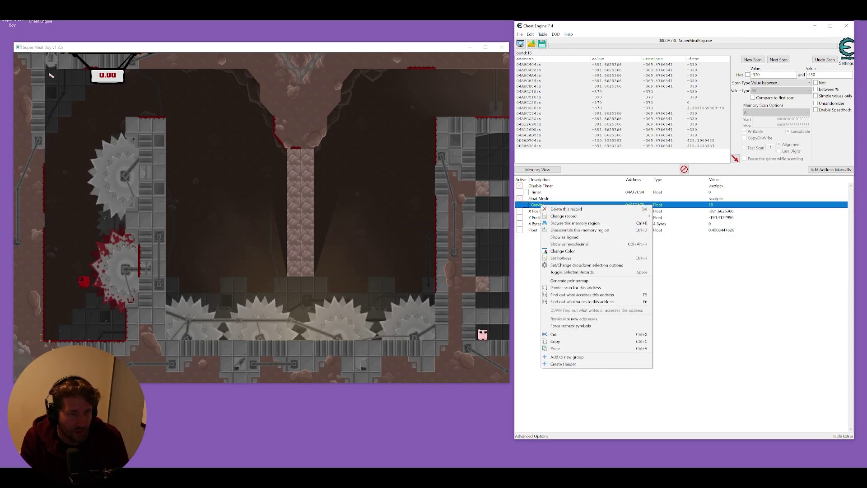
left_click(595, 258)
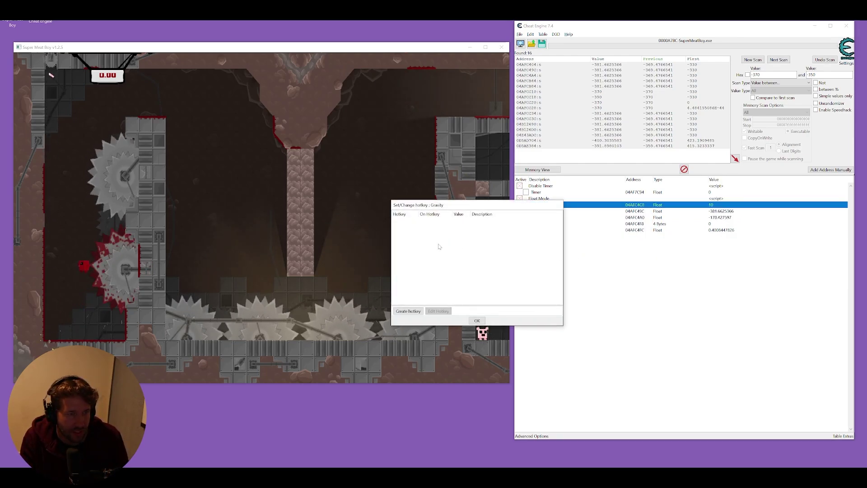
left_click(403, 311)
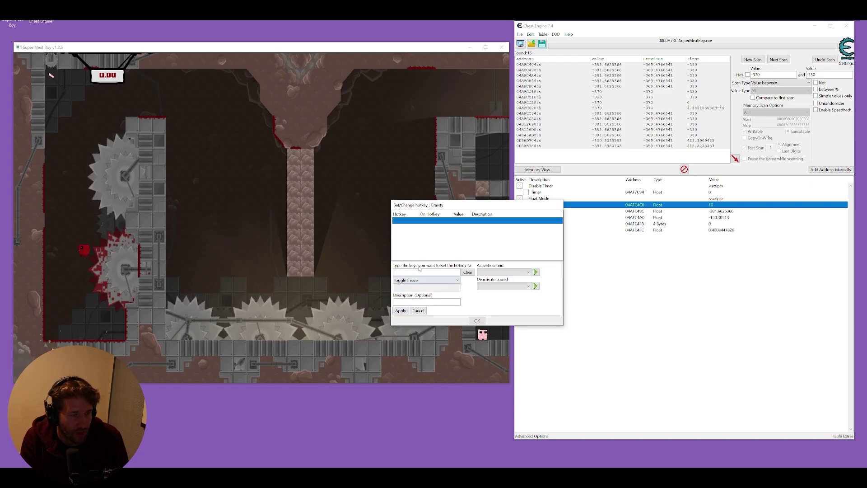
left_click(404, 312)
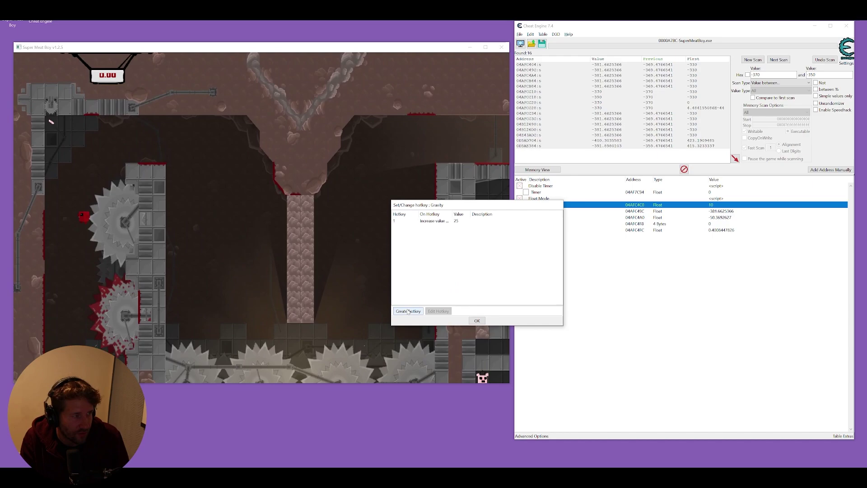
Add a second Gravity hotkey that decreases the value by 25 with the 2 key
left_click(409, 311)
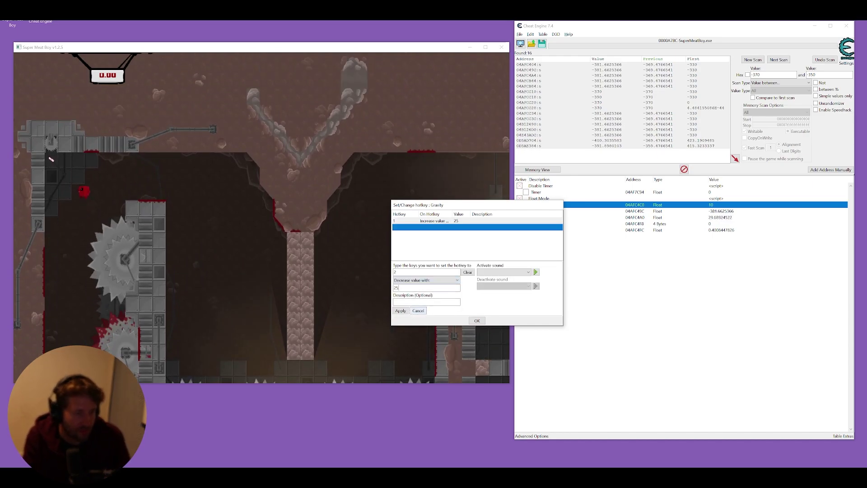
left_click(405, 312)
left_click(477, 321)
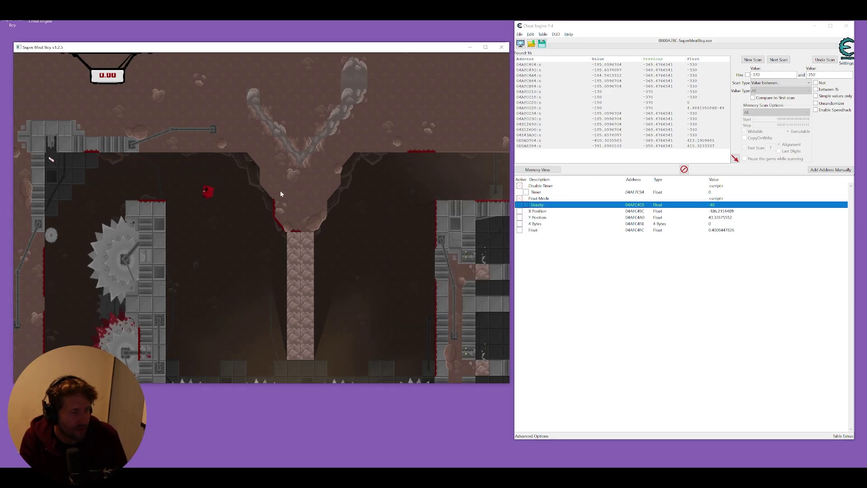
Test the Gravity hotkeys in the game by moving the character sideways and repeatedly increasing the value
key("Left")
key("Right")
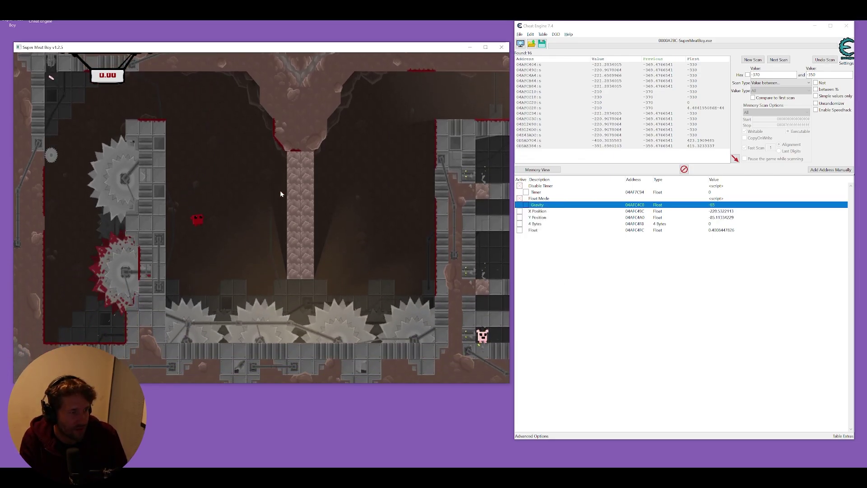
key("1")
key("1")
key("1")
key("1")
key("1")
key("1")
key("1")
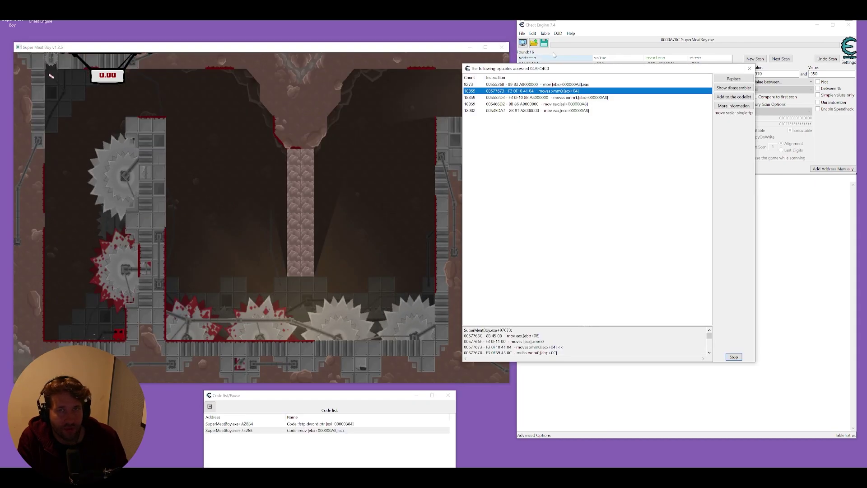
Try replacing the instruction at 00577673, movss xmm0,[ecx+04], with code that does nothing and select its code list entry
key("Down")
key("Down")
key("Down")
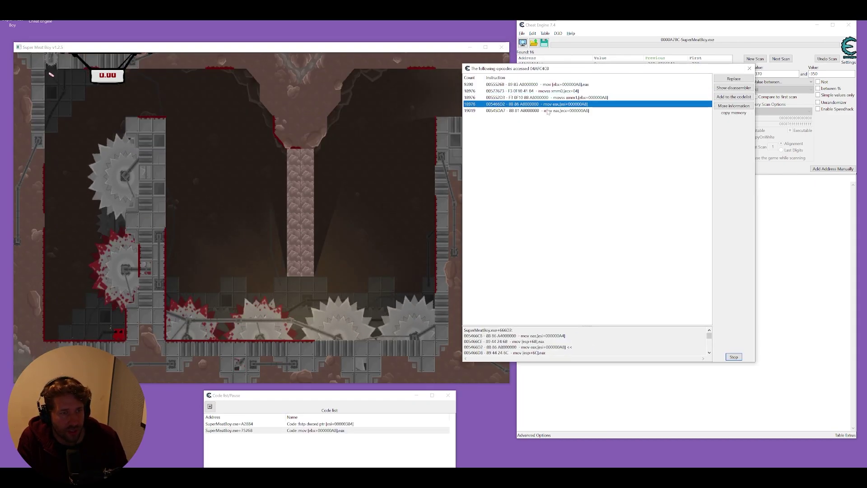
right_click(546, 91)
left_click(564, 96)
left_click(566, 225)
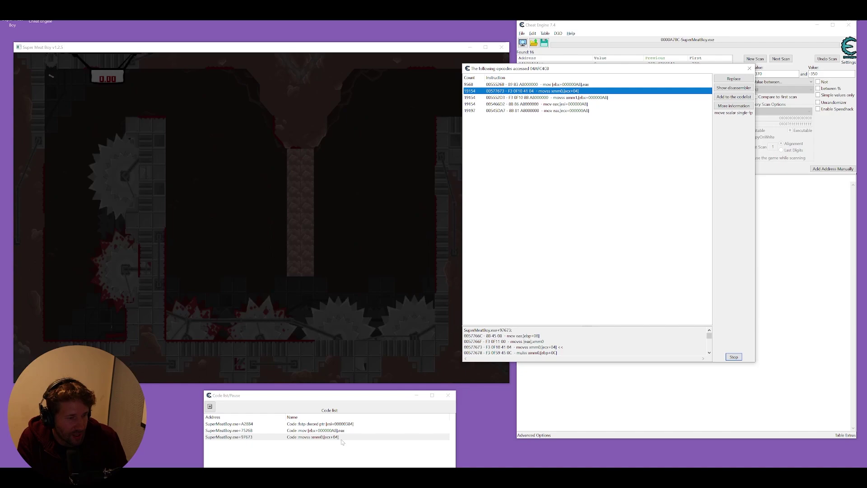
left_click(339, 437)
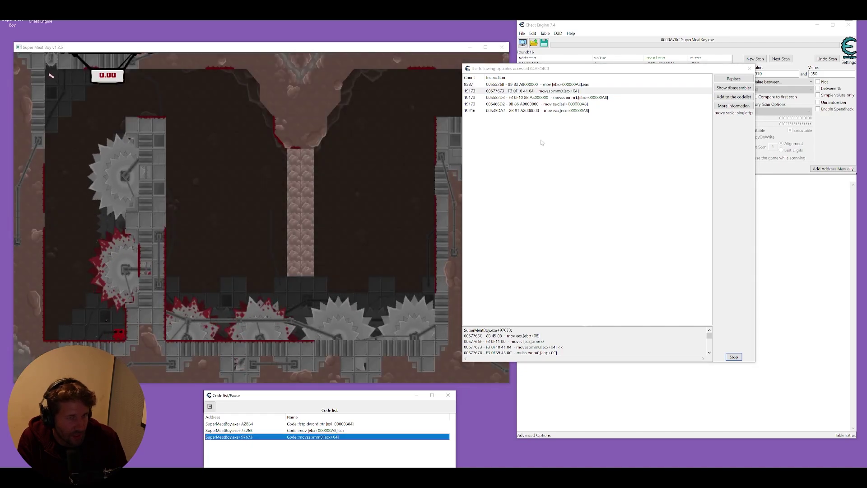
Replace the instruction at 005552D3, movss xmm1,[ebx+000000A8], with code that does nothing
right_click(561, 97)
left_click(568, 102)
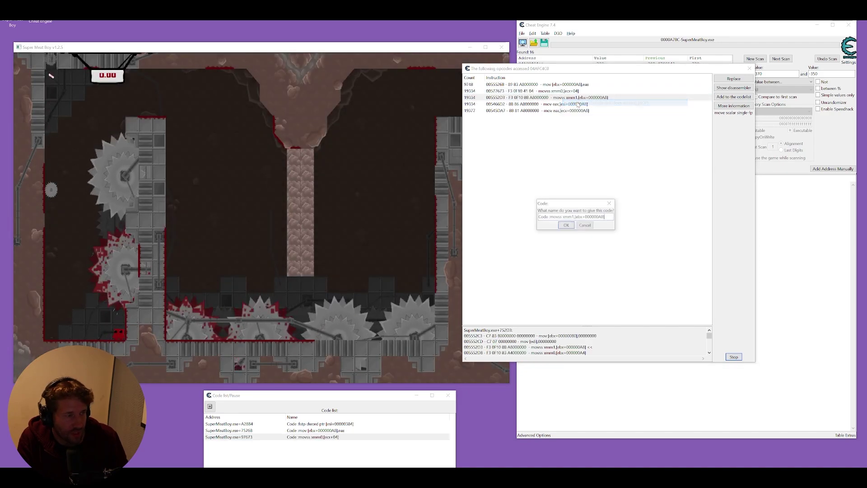
left_click(566, 224)
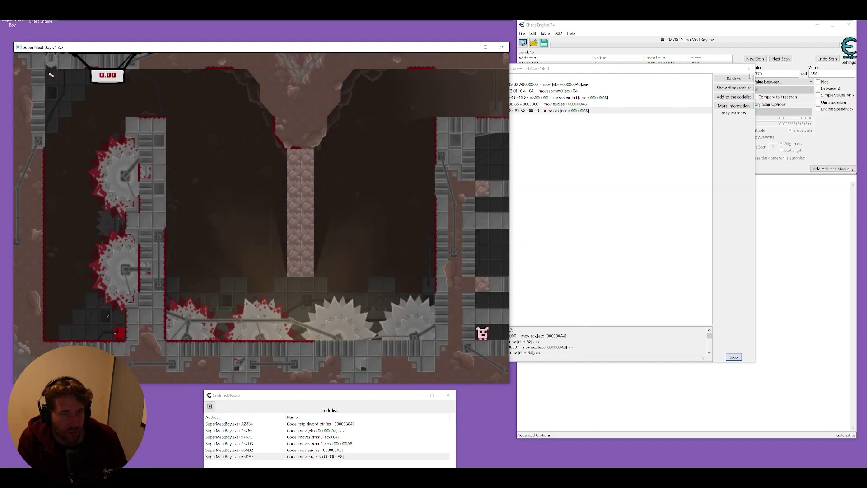
Restore the original code of SuperMeatBoy.exe+65DA7 in the code list and append No Clip to the entry's name
right_click(340, 455)
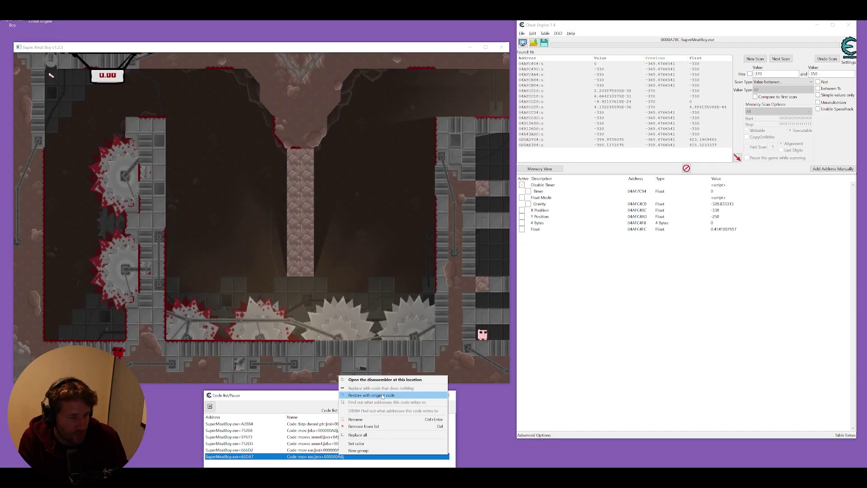
left_click(363, 395)
right_click(355, 453)
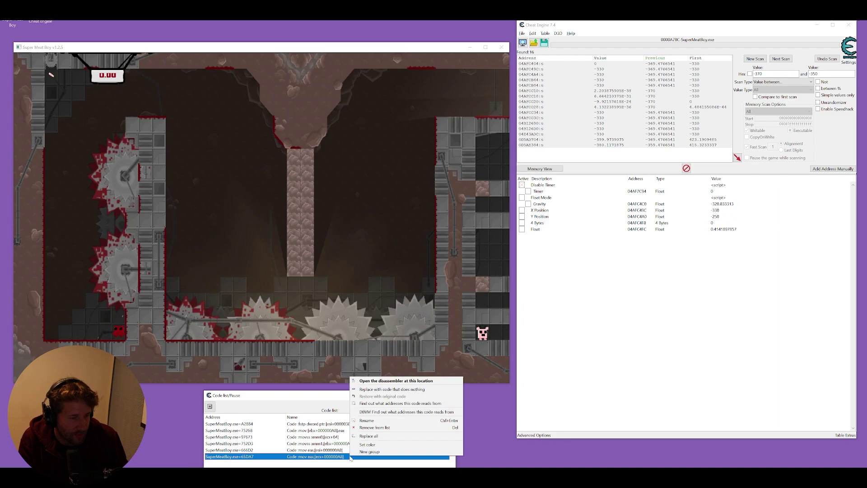
left_click(387, 422)
key("End")
type("No Clip")
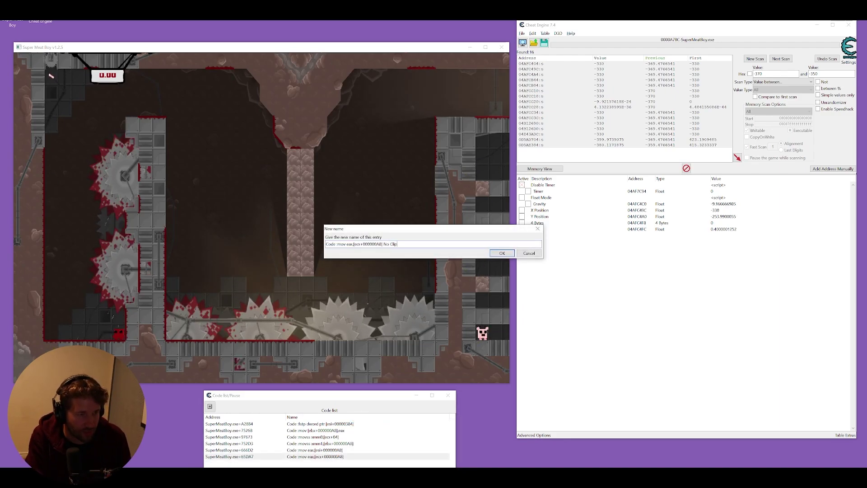
key("Return")
Generate an AOB injection script for SuperMeatBoy.exe+65DA7 with nop in place of the original mov instruction
left_click(465, 63)
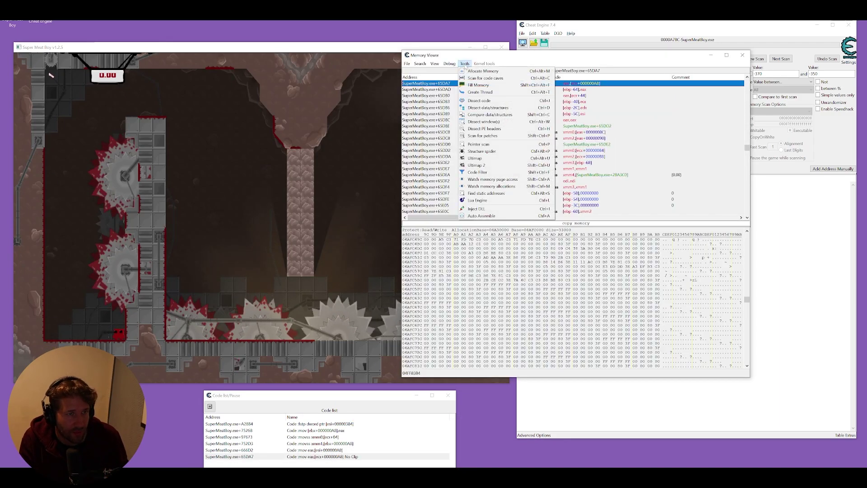
left_click(479, 214)
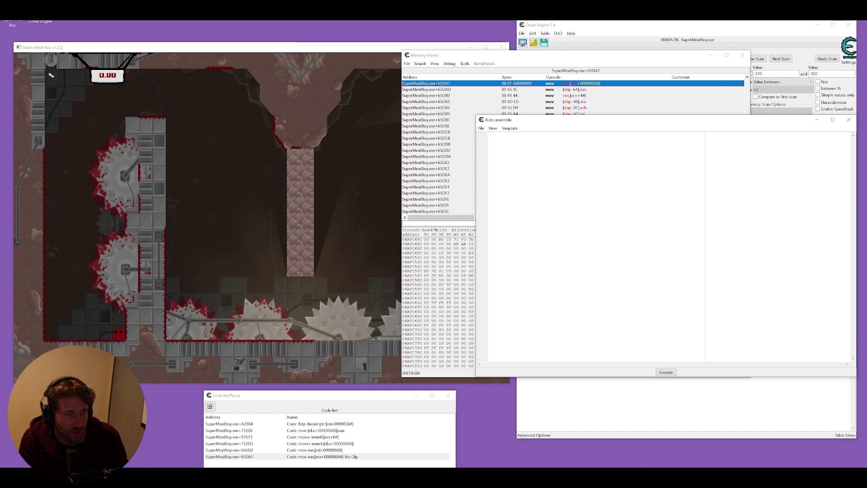
left_click(482, 128)
left_click(509, 128)
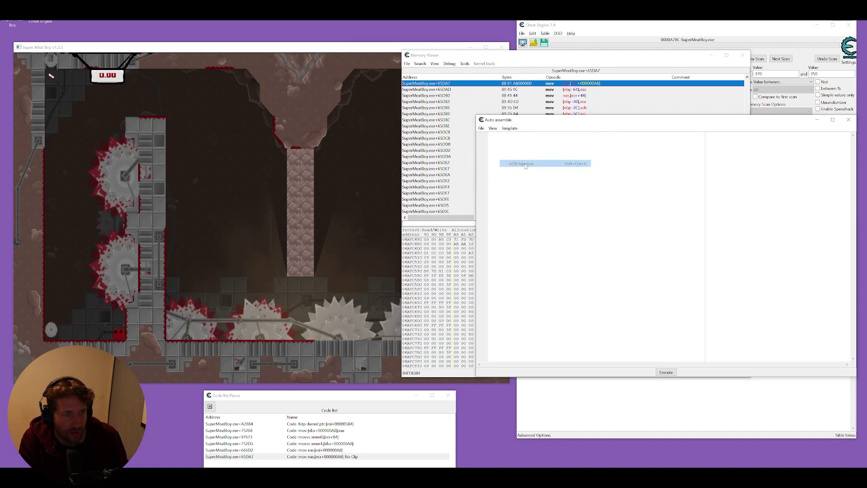
left_click(524, 164)
Assign the injection script to the current cheat table and describe it as No Clip
left_click(481, 129)
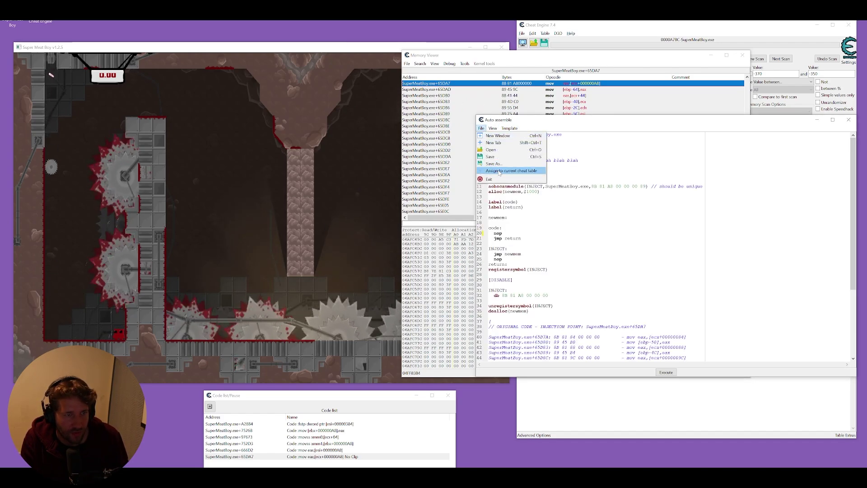
left_click(511, 170)
double_click(549, 237)
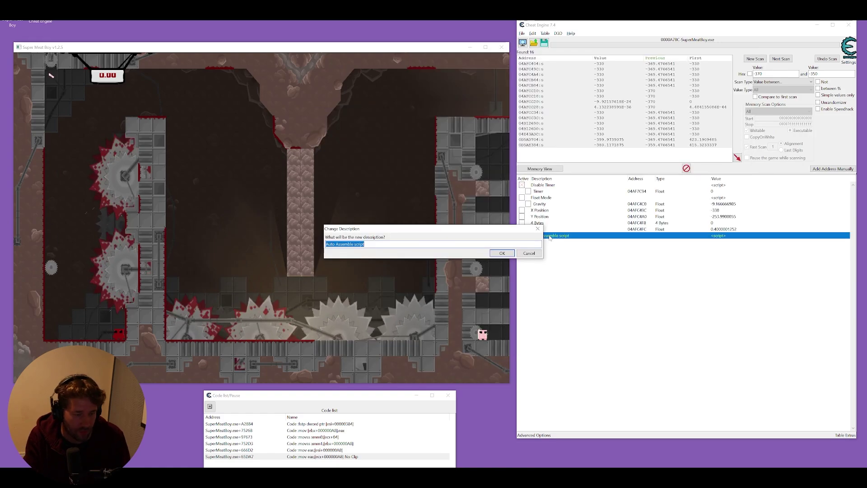
type("No Cl")
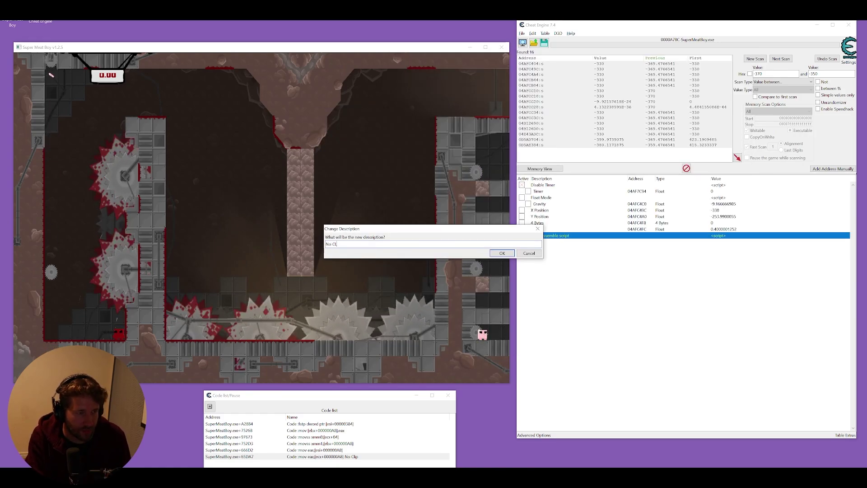
type("ip")
key("Return")
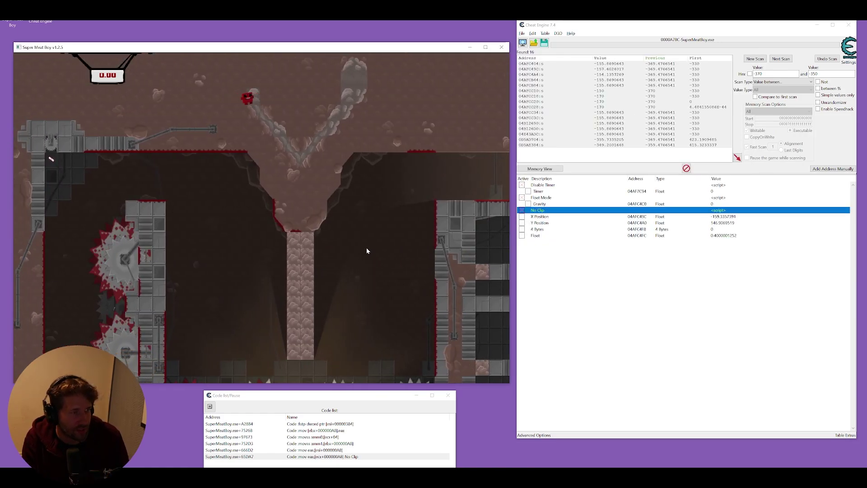
Test No Clip in the game by moving the character right, left and down through the level's walls
key("Right")
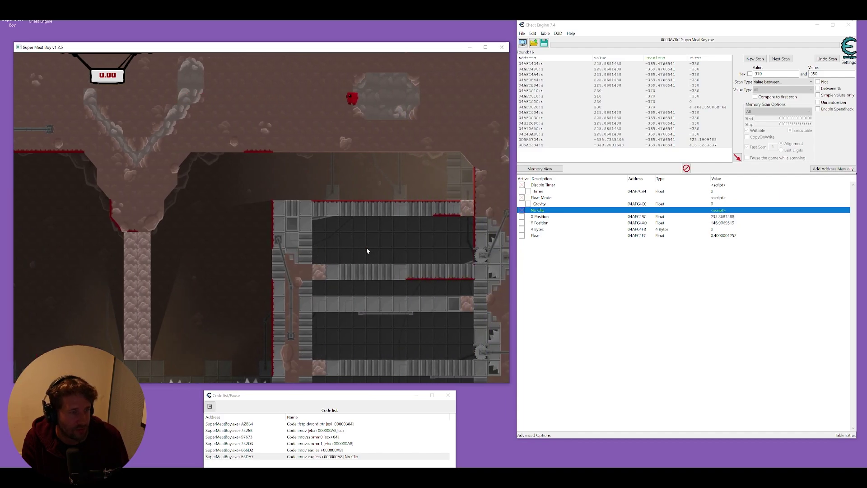
key("Left")
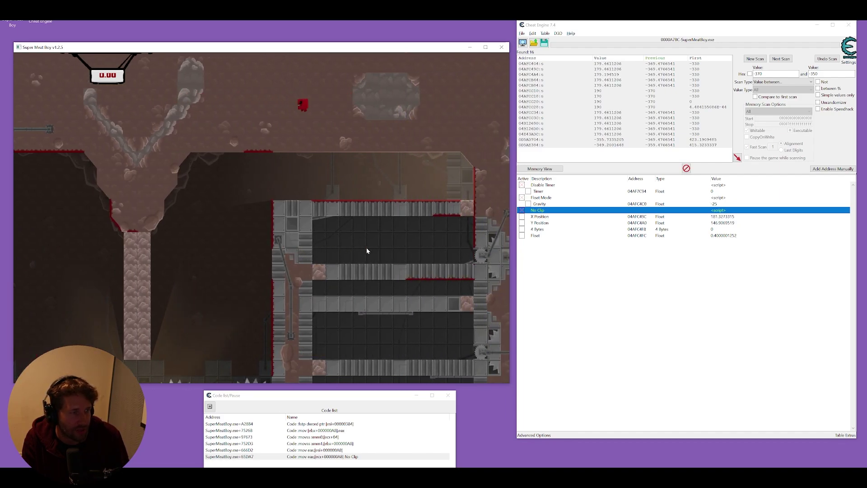
key("Down")
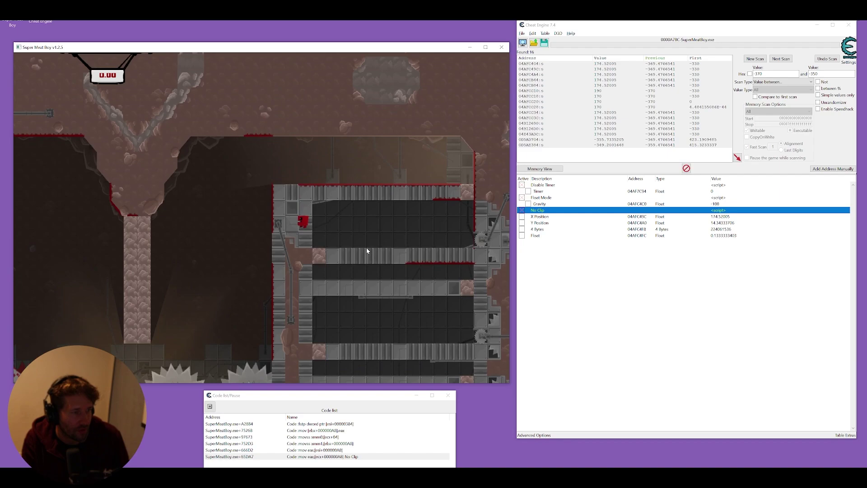
Test No Clip by moving the character left and down through the wall beside the steel platforms
key("Left")
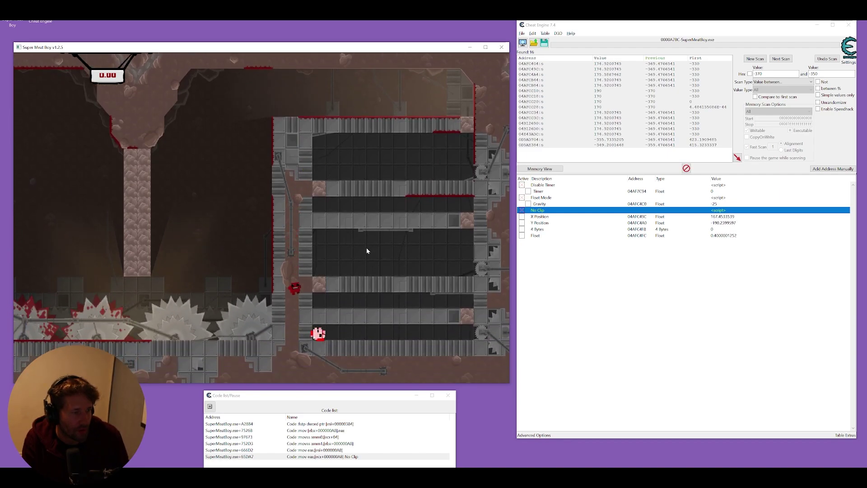
key("Down")
key("Right")
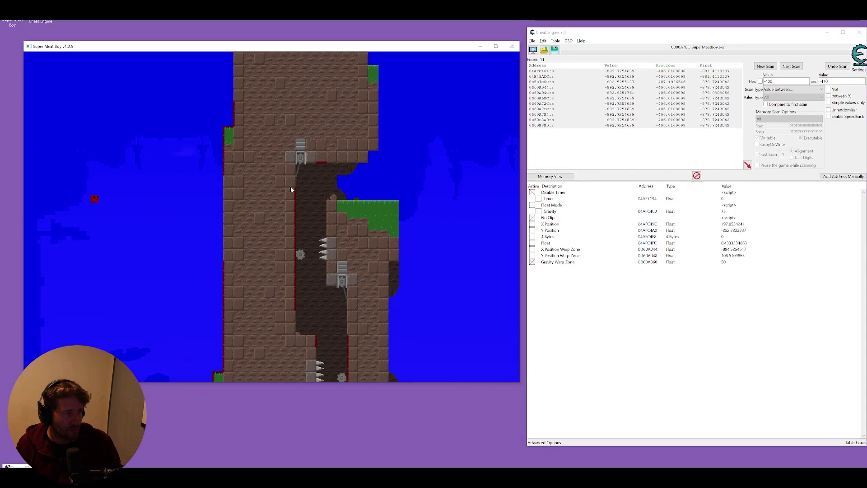
Fly the character through the open sky of the warp zone level and into the brick tower, testing Gravity Warp Zone
key("Right")
key("Left")
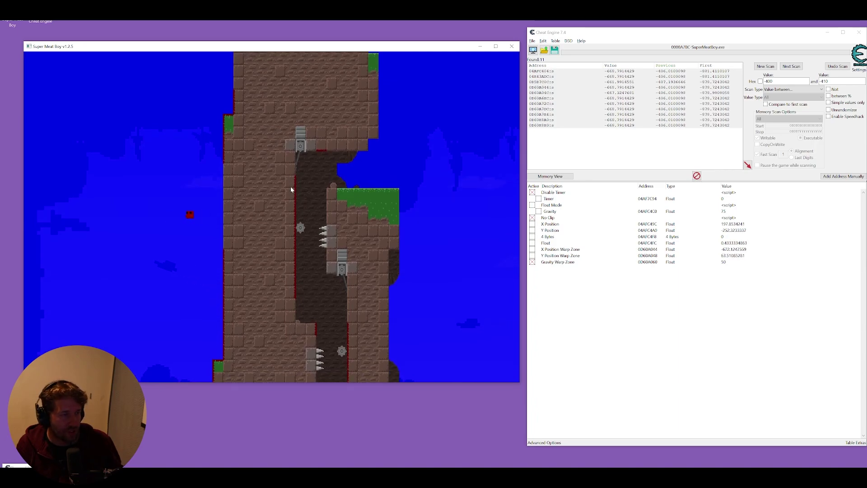
key("Right")
key("space")
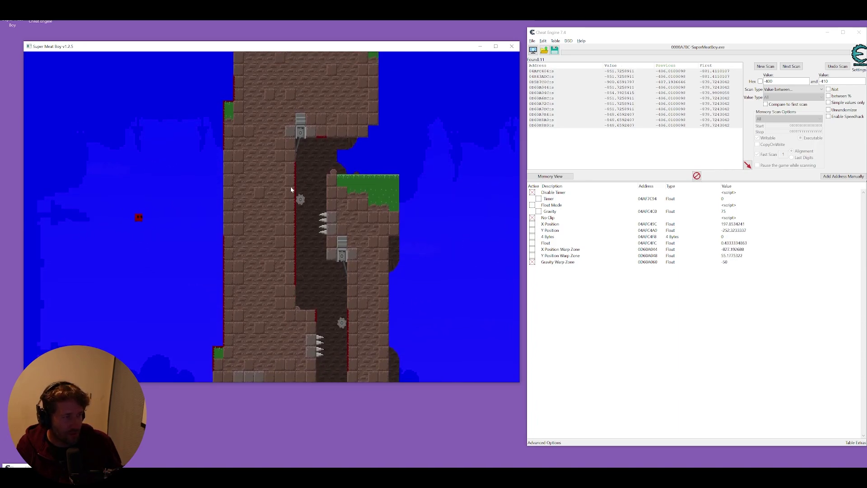
key("Left")
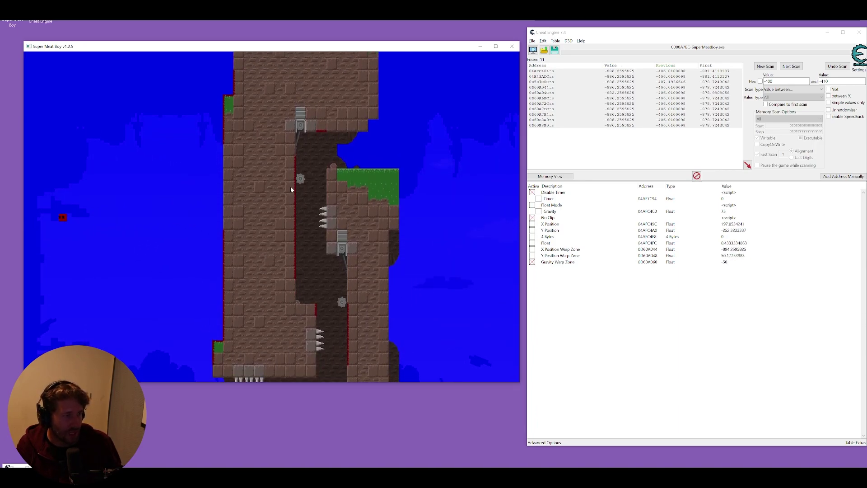
key("Right")
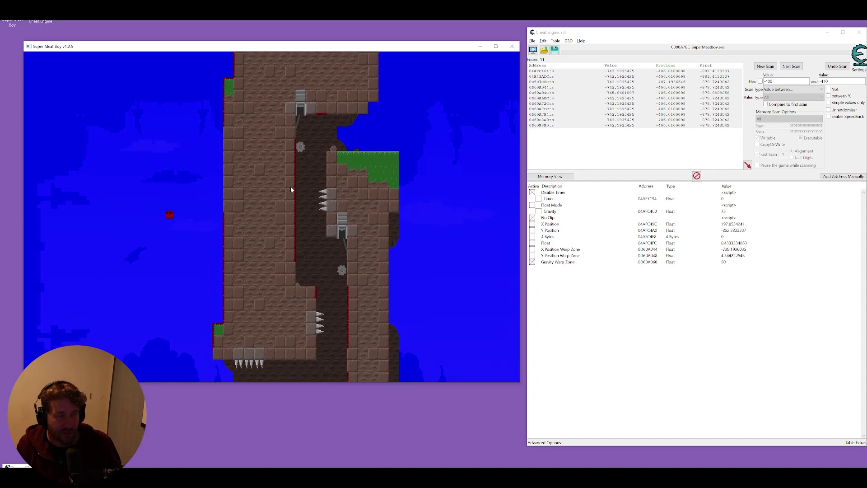
key("Left")
key("Right")
key("space")
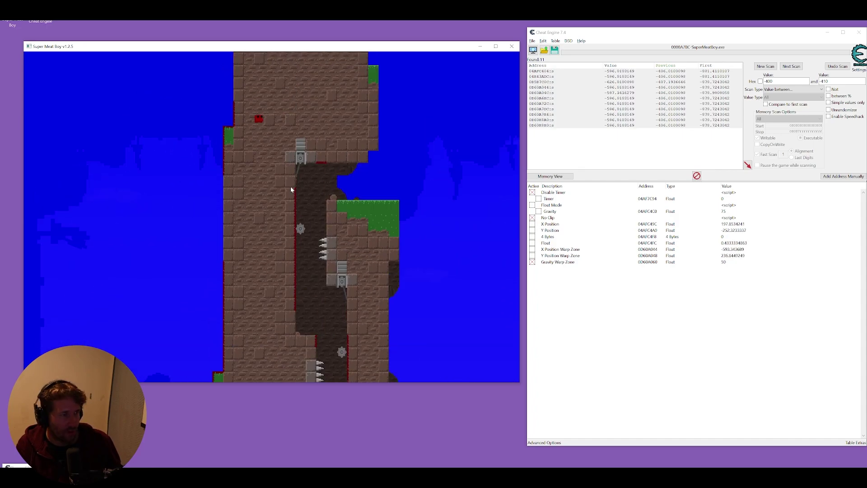
Test No Clip in the warp zone by moving the character through the brick tower and out the far side
key("Right")
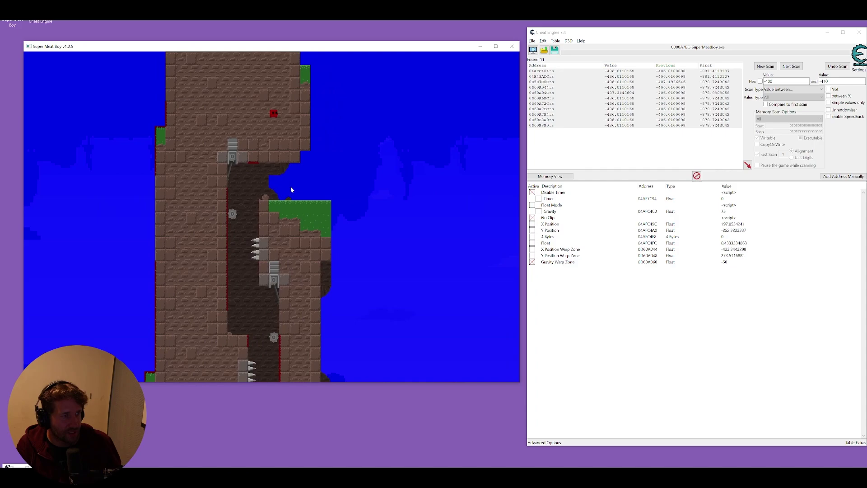
key("Left")
key("Right")
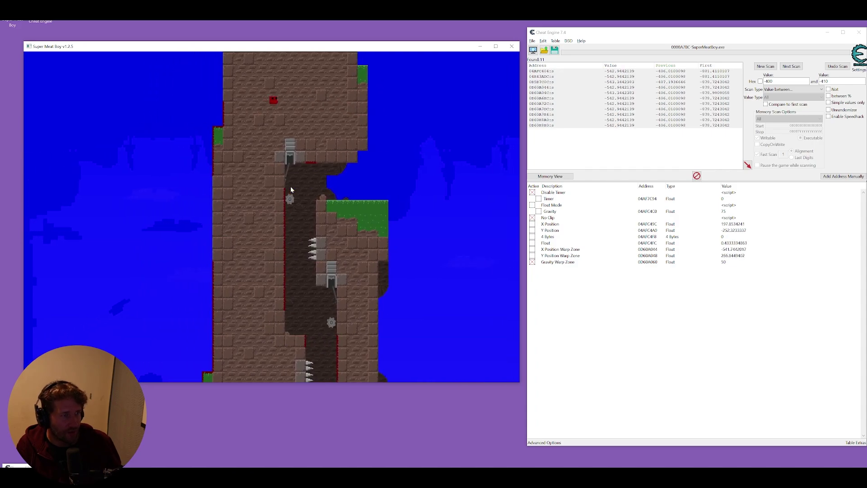
key("Right")
key("Left")
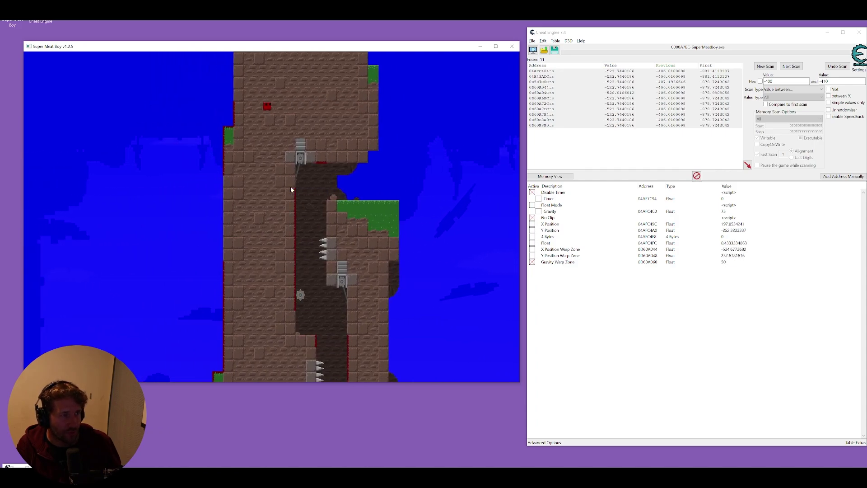
key("Right")
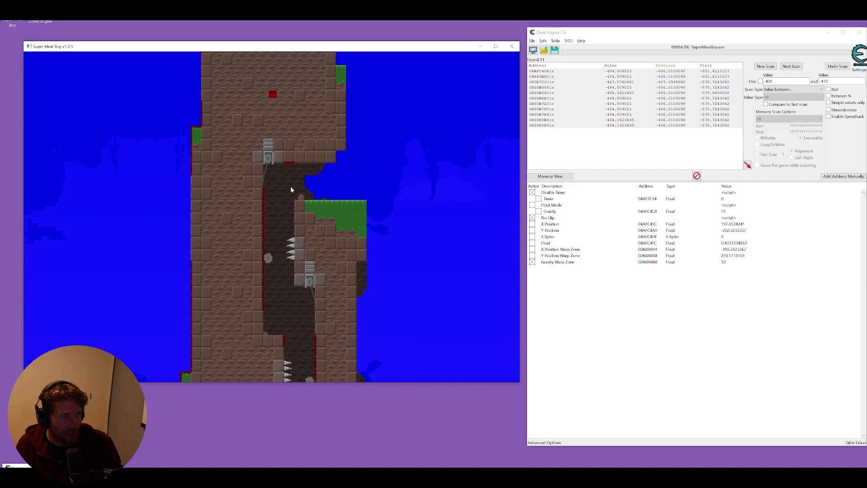
key("Right")
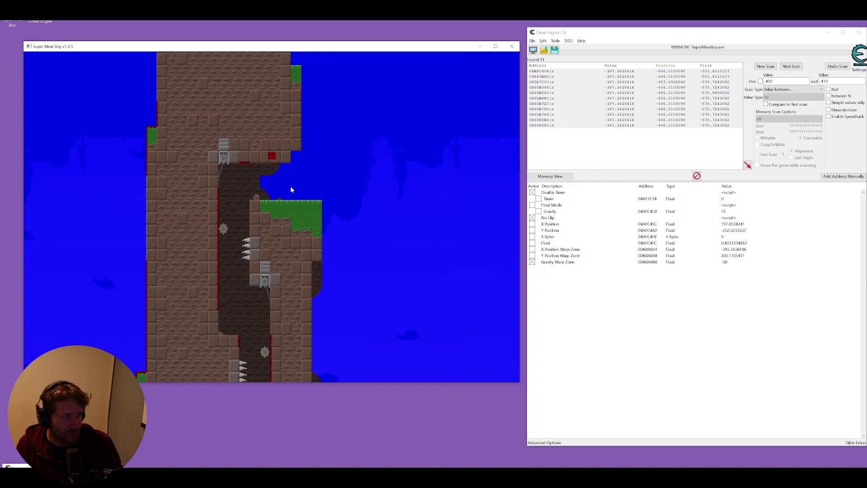
key("Right")
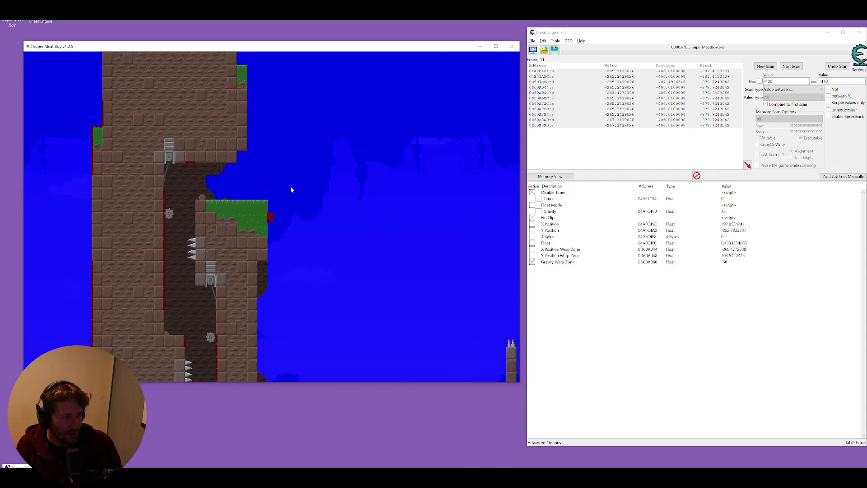
Test floating beside the brick tower by moving the character back and forth and down towards the spiked pillars
key("Left")
key("space")
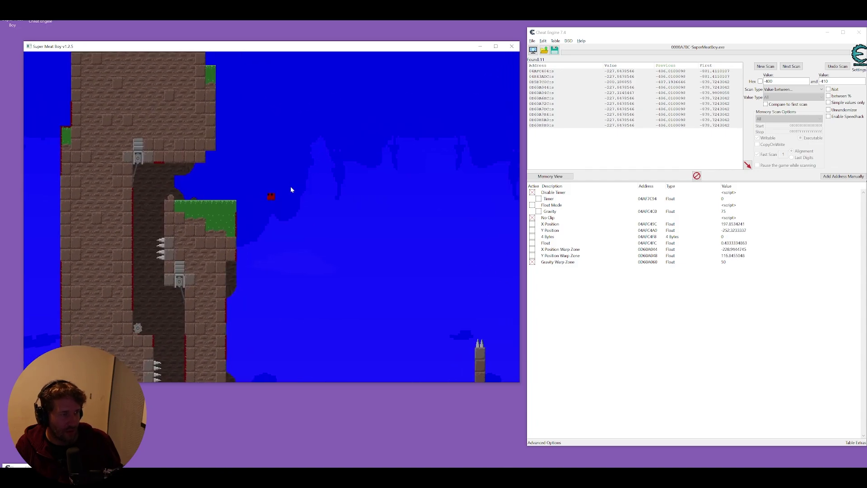
key("Right")
key("Left")
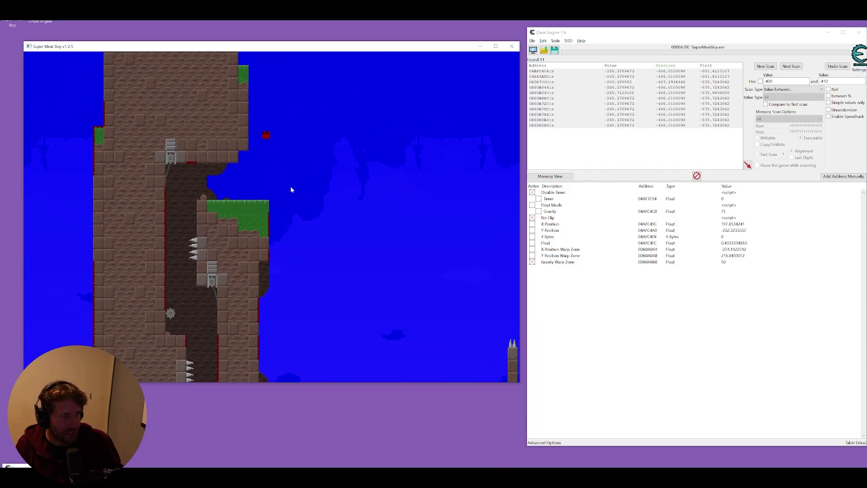
key("Right")
key("Left")
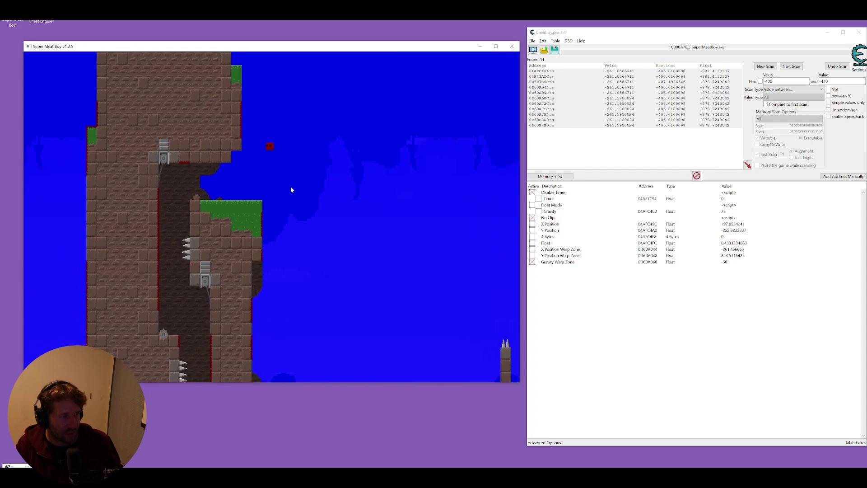
key("Right")
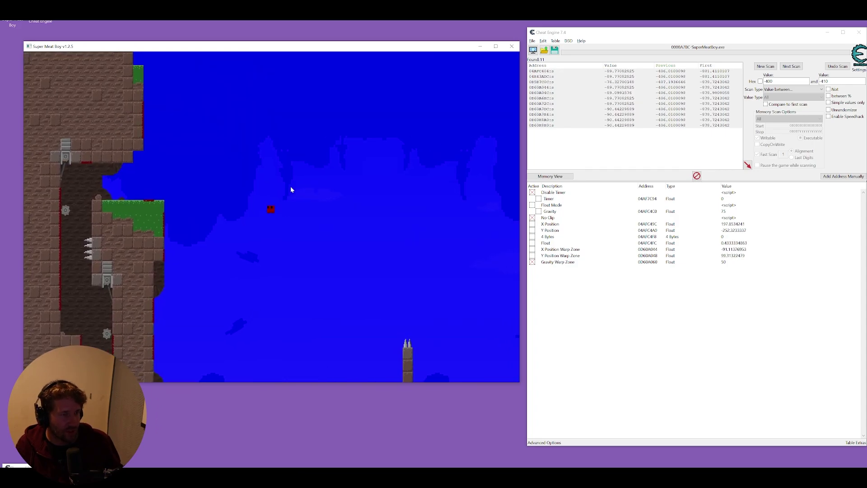
key("space")
key("Left")
key("Left")
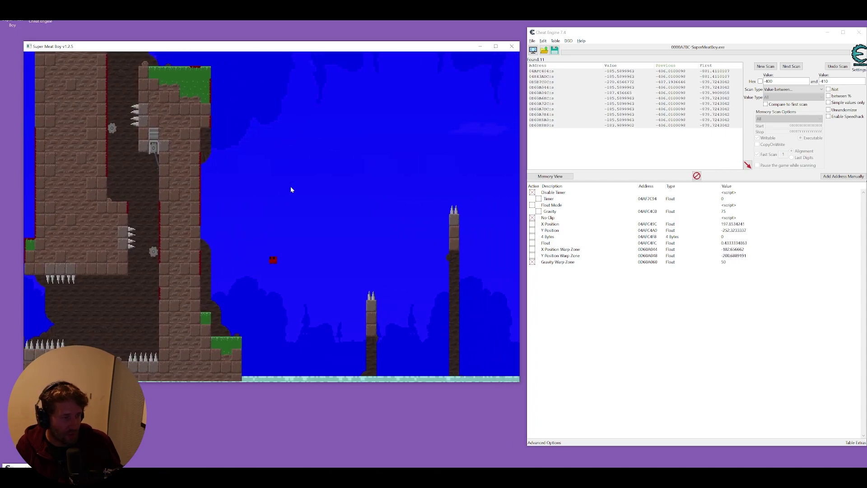
Set the X Position value to -825 and to -725 to shift the character along the floor
left_click(553, 222)
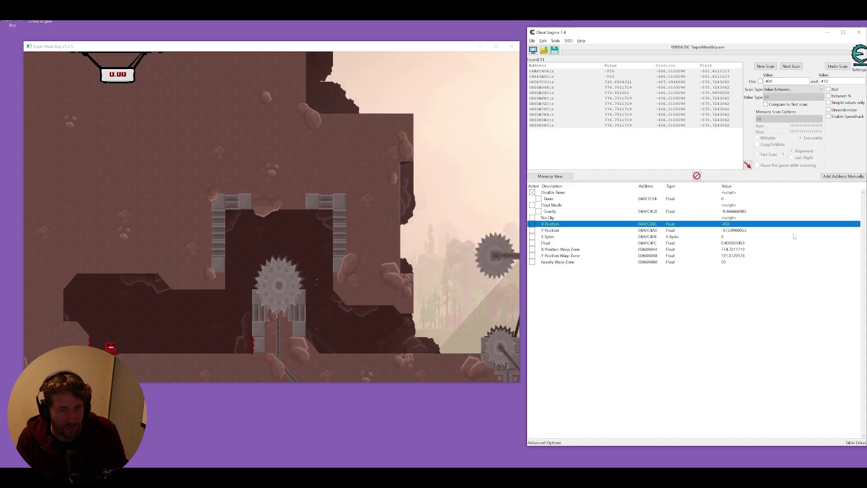
double_click(726, 224)
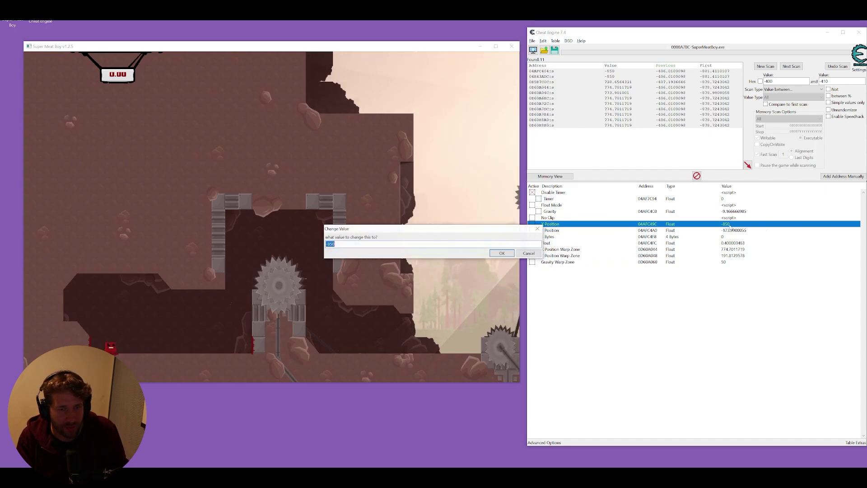
type("-825")
key("Return")
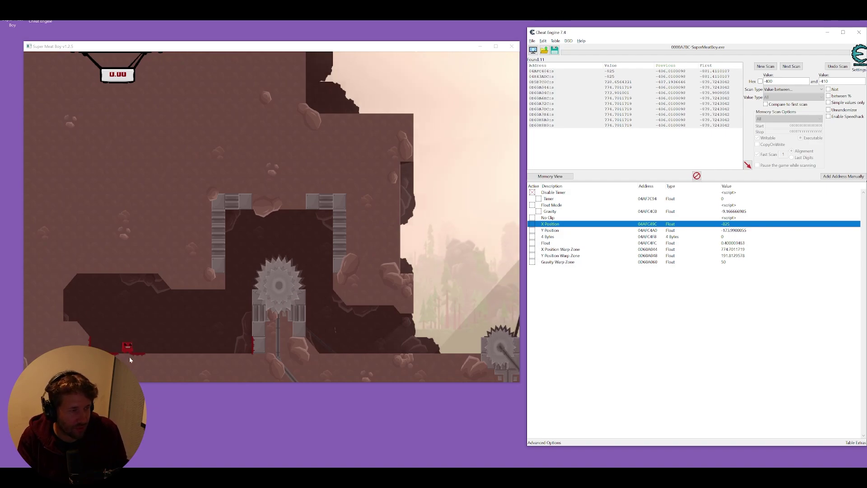
double_click(726, 224)
type("-725")
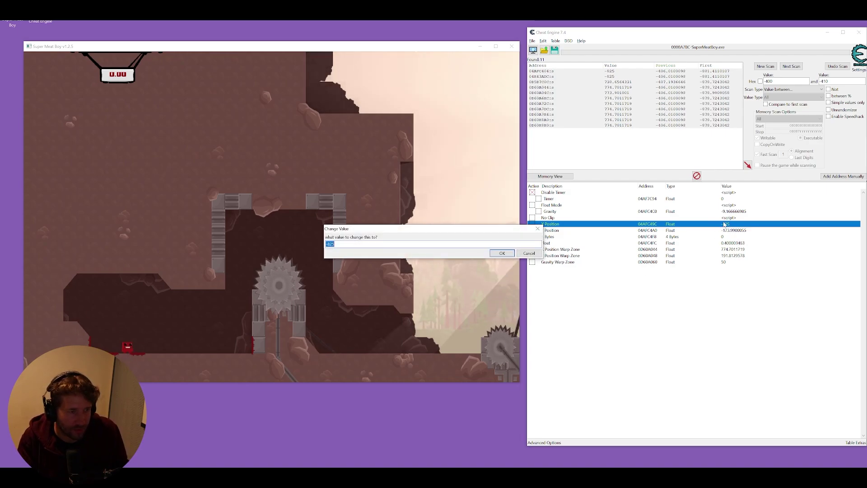
key("Return")
Create X Position hotkeys, with D increasing the value by 50 and A decreasing it
key("ctrl+h")
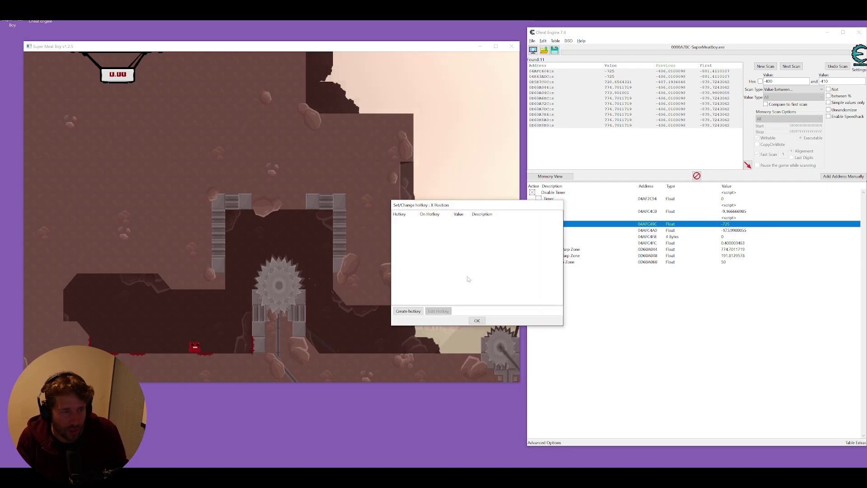
left_click(407, 311)
key("d")
left_click(424, 280)
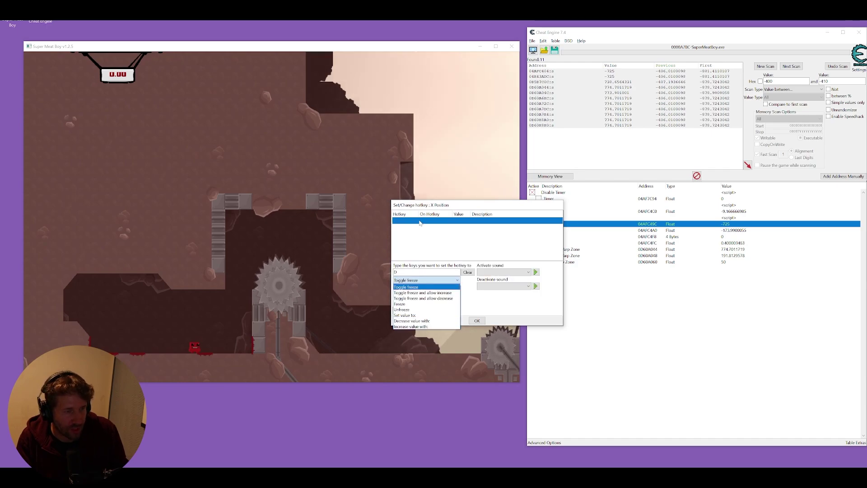
left_click(415, 326)
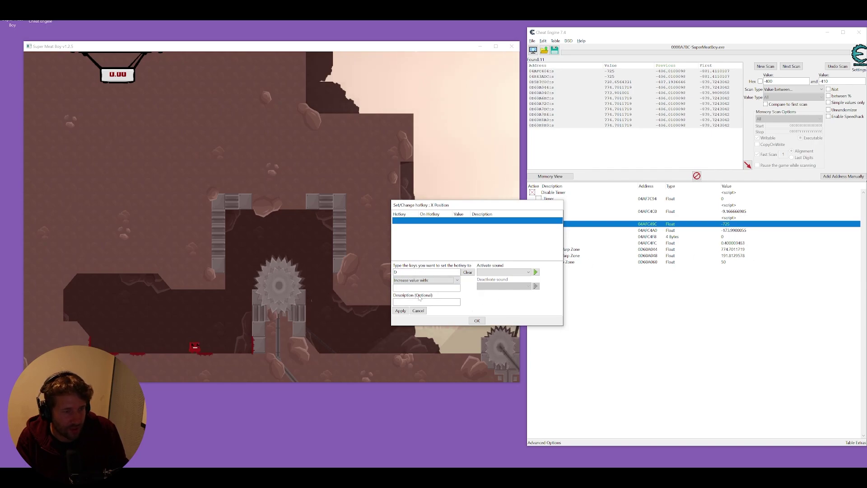
left_click(400, 310)
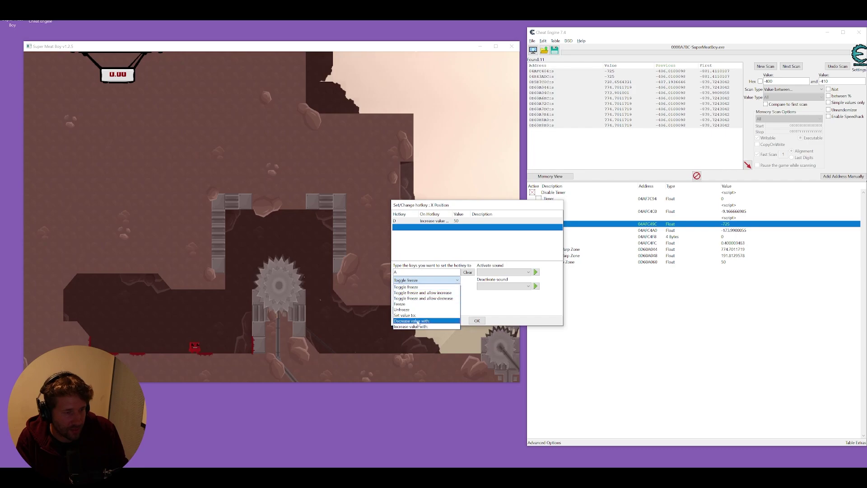
left_click(417, 322)
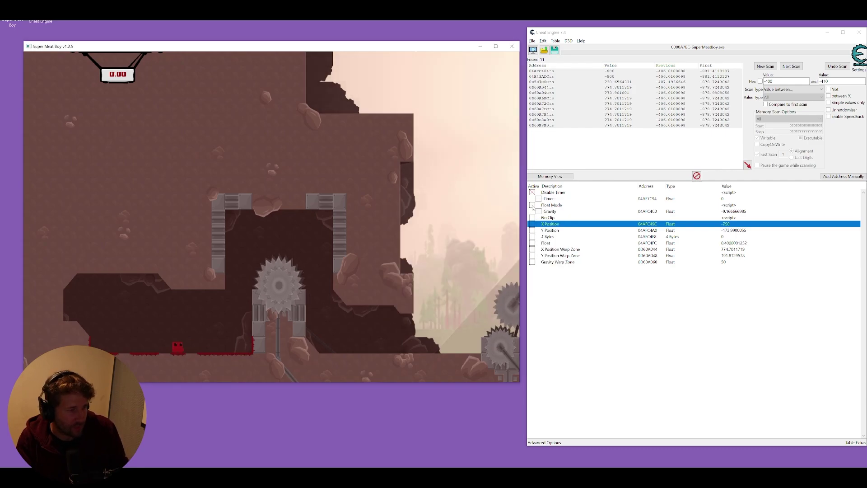
Test the X Position hotkeys by shifting the character back and forth along the cave floor
key("d")
key("d")
key("d")
key("a")
key("a")
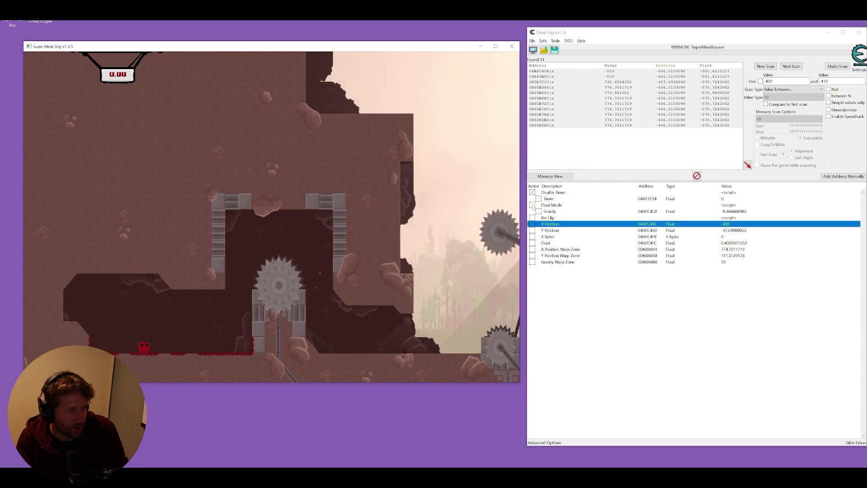
key("d")
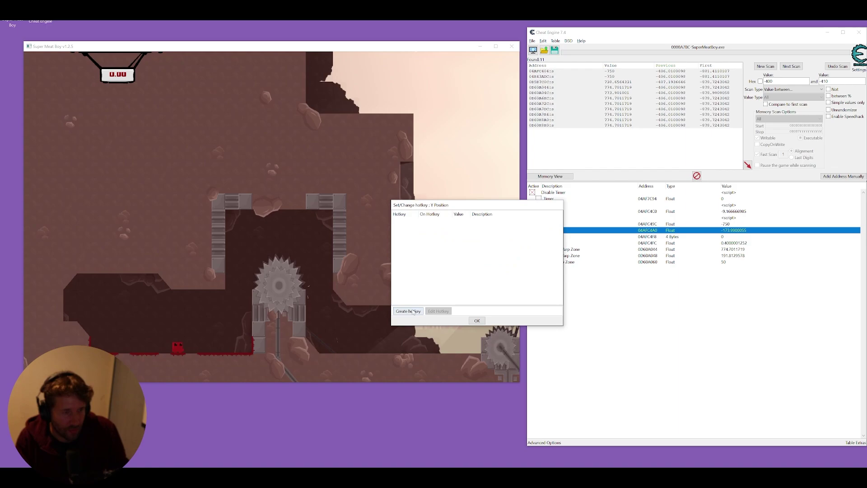
Create Y Position hotkeys, with W increasing the value by 50 and S decreasing it by 50
left_click(413, 310)
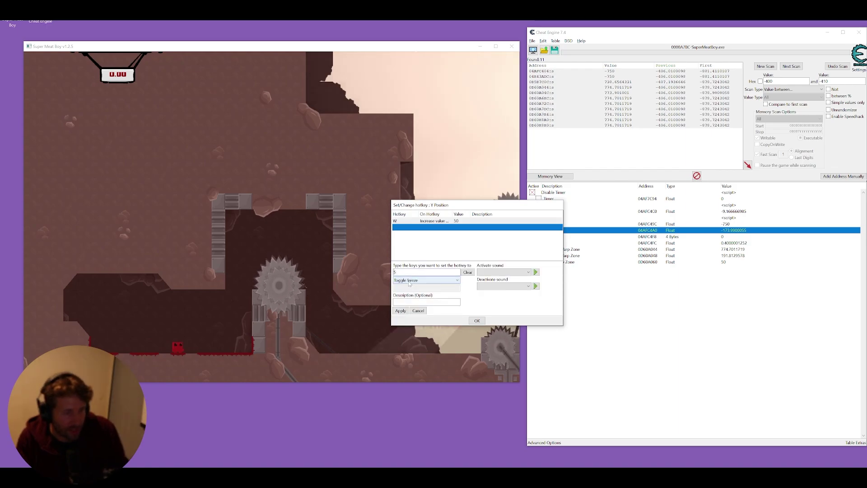
left_click(410, 280)
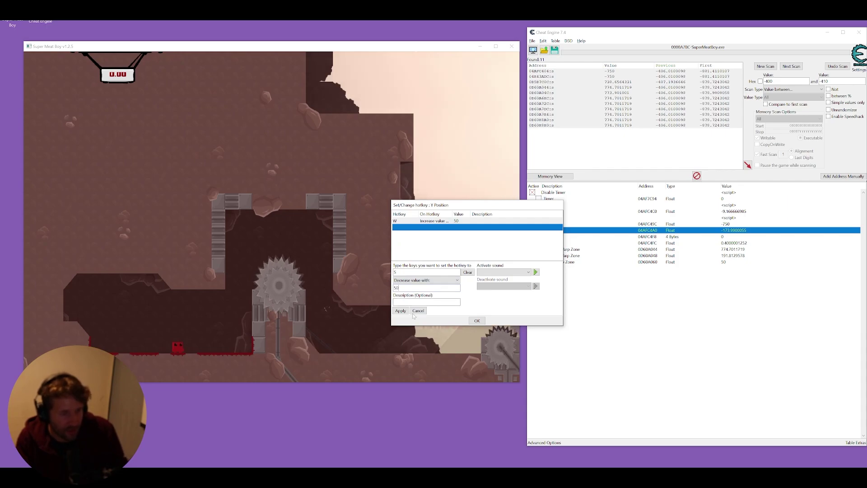
left_click(400, 310)
left_click(477, 320)
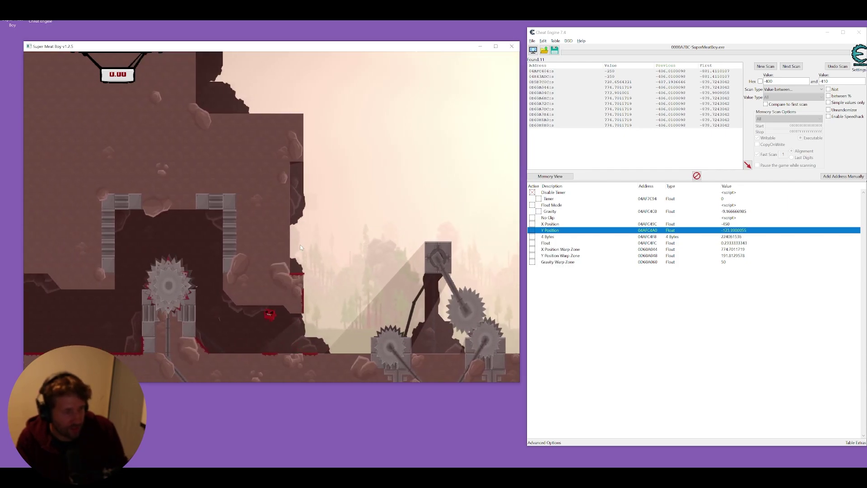
Test the position hotkeys by moving the character past the cave's saw and out to the open ground
key("d")
key("d")
key("a")
key("d")
key("a")
key("d")
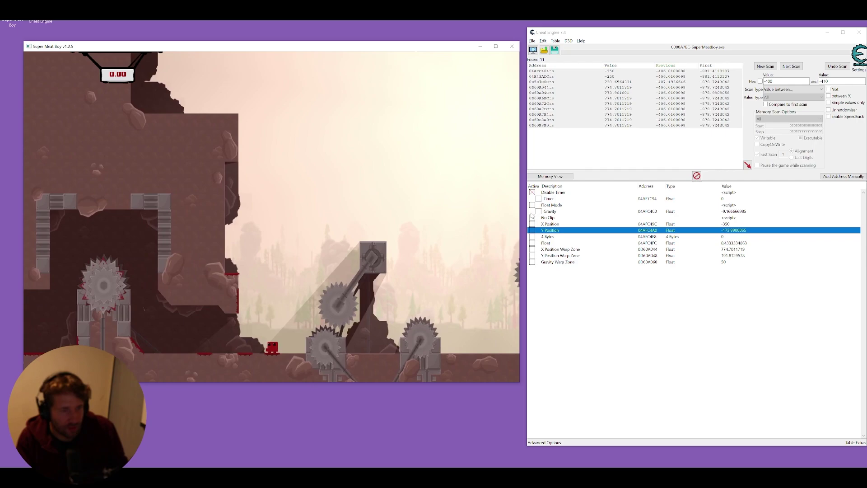
Toggle the Float Mode script and raise the character above the rotating saw with the position hotkeys
left_click(533, 206)
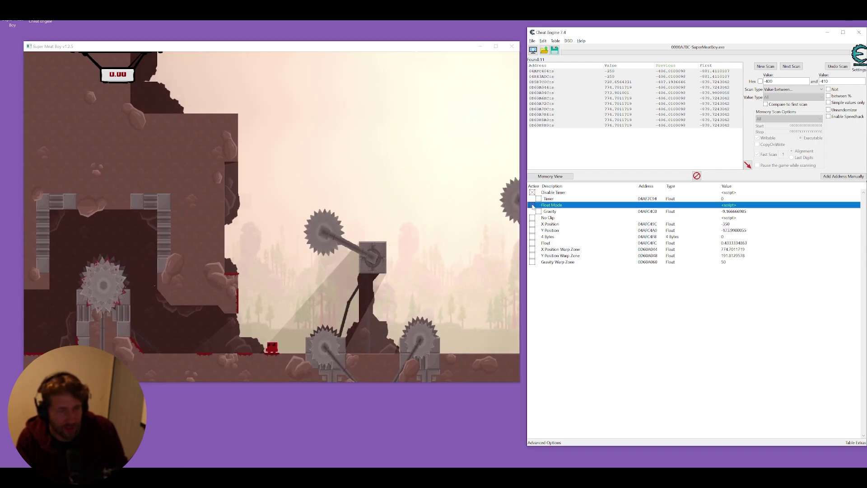
left_click(407, 207)
key("w")
key("w")
key("w")
key("w")
key("w")
key("d")
key("d")
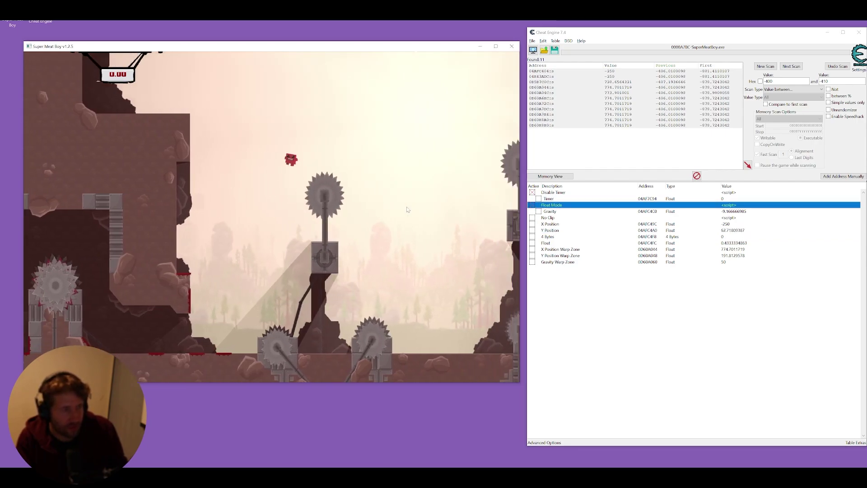
Float the character above the swinging saws with the X and Y Position hotkeys to get through the forest level
key("w")
key("d")
key("d")
key("d")
key("d")
key("d")
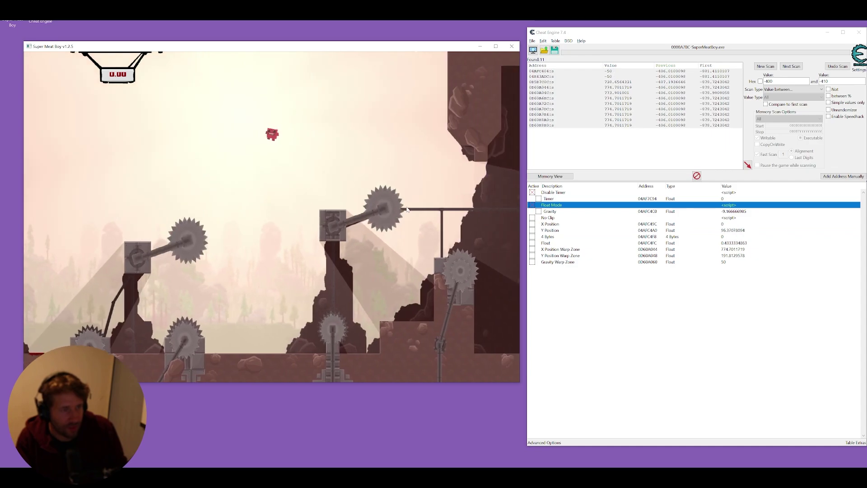
key("w")
key("d")
key("d")
key("d")
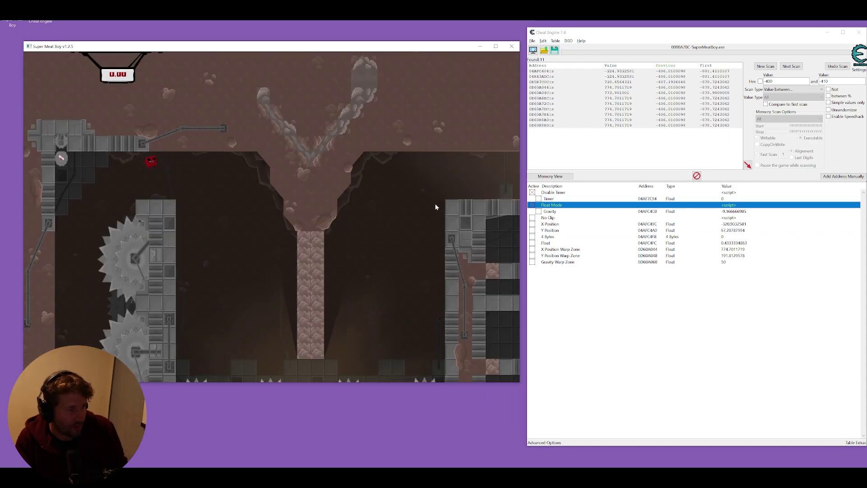
Shift the character past the cave's central pillar with the position hotkeys and steer down to Bandage Girl to finish the level
key("d")
key("d")
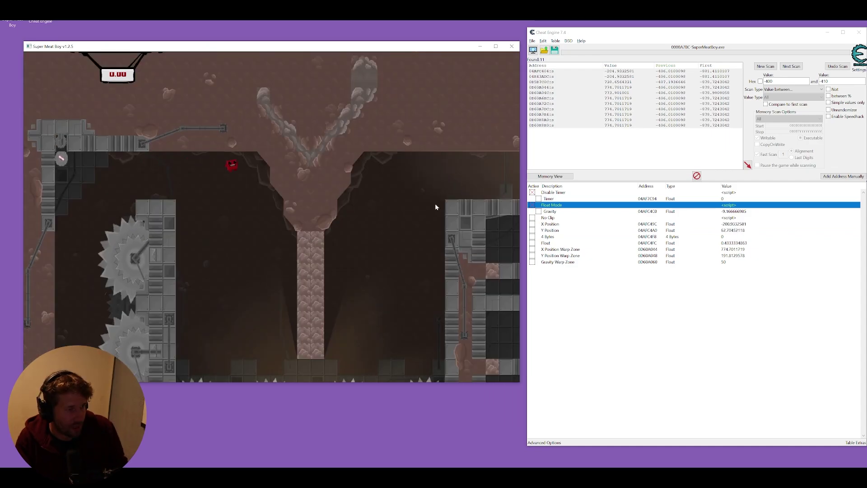
key("Right")
key("Left")
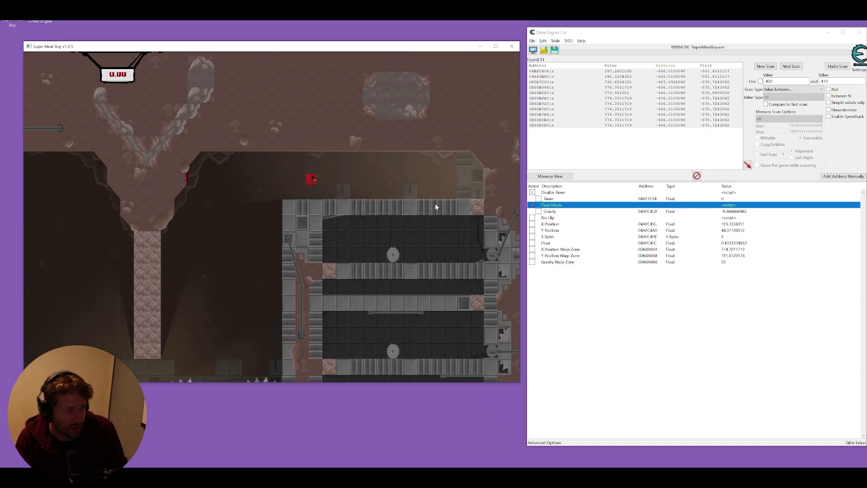
key("d")
key("d")
key("d")
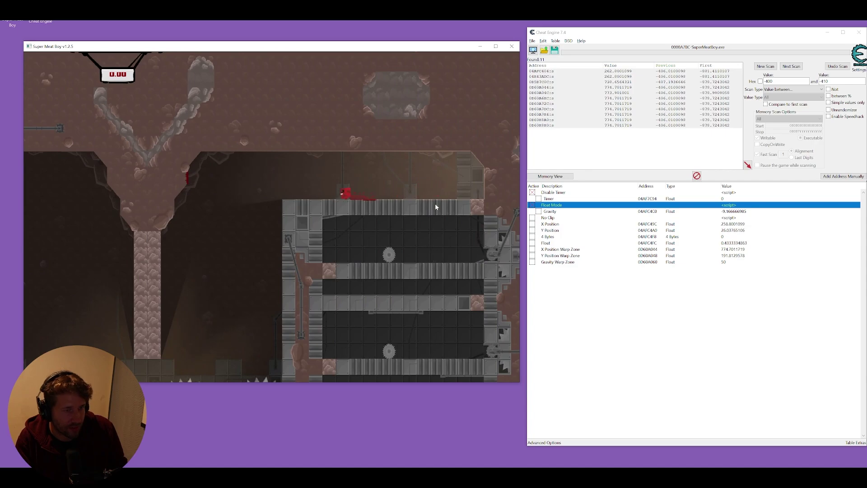
key("Left")
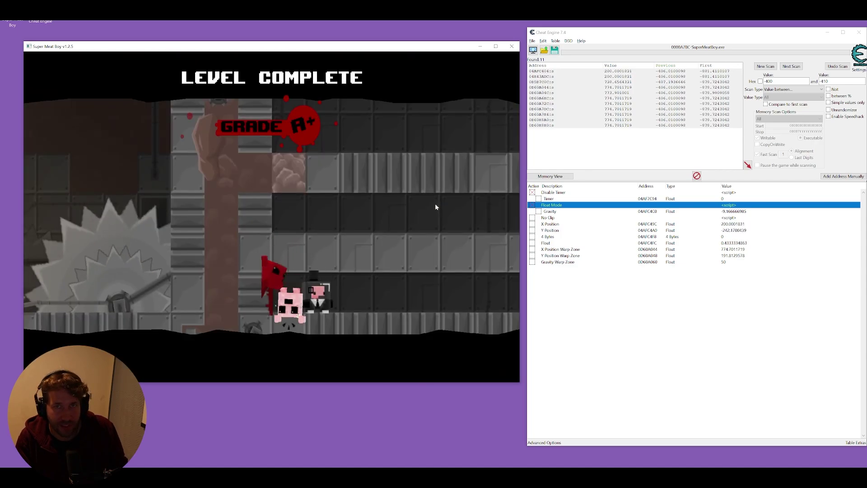
Continue to the chainsaw boss level and float the character forward past the hanging and ground saws
key("space")
key("space")
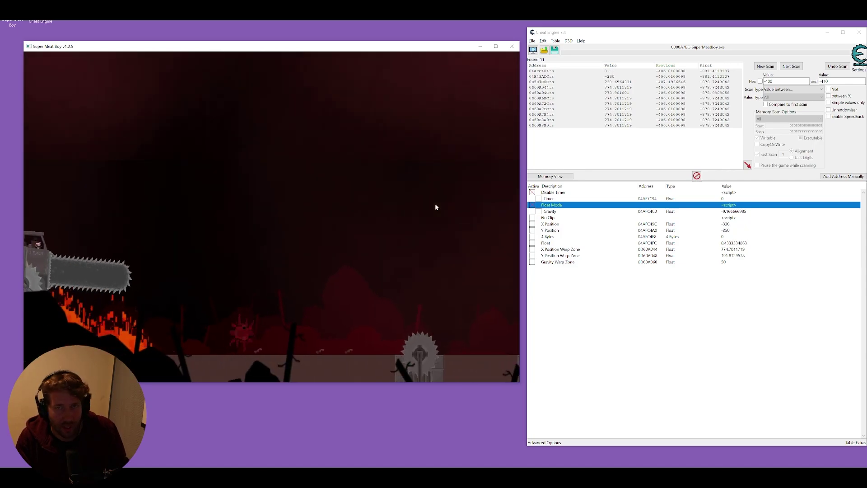
key("Right")
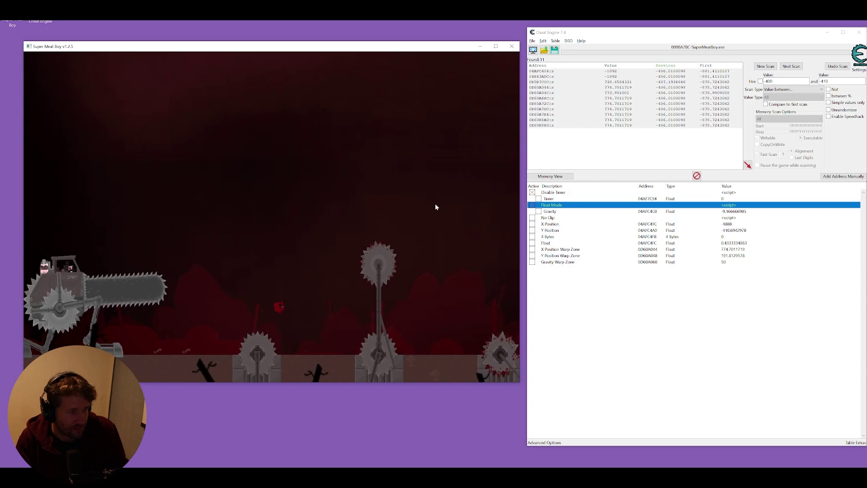
key("Right")
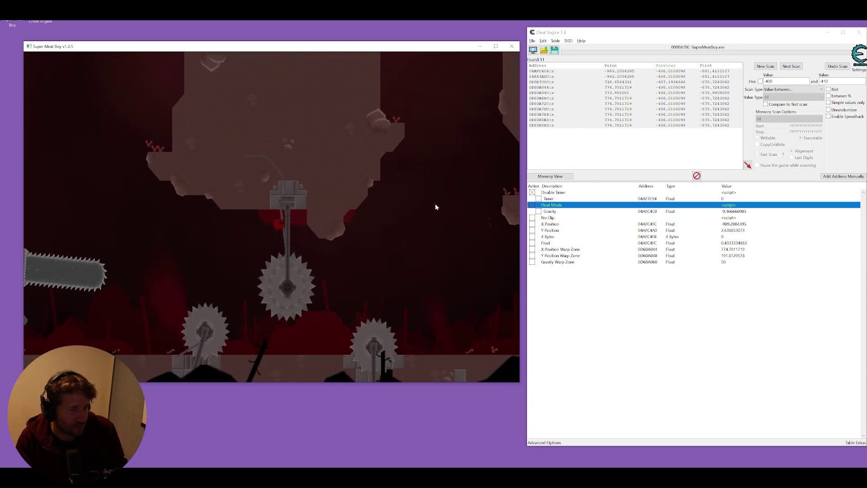
key("Right")
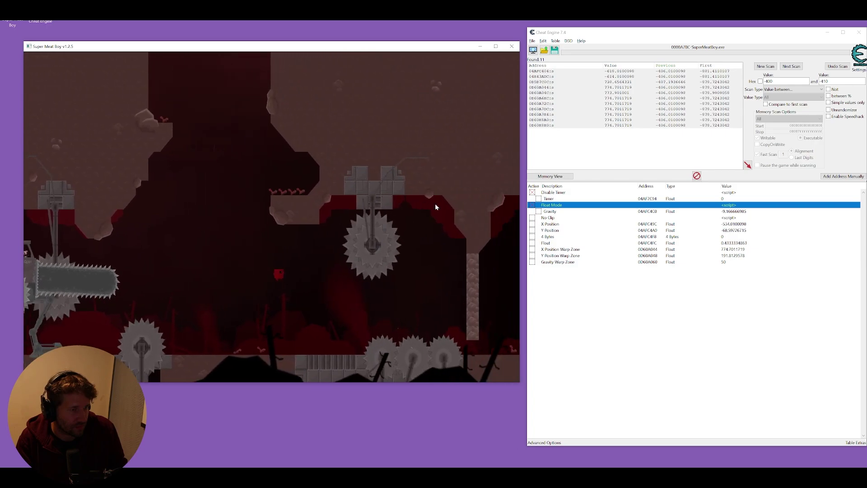